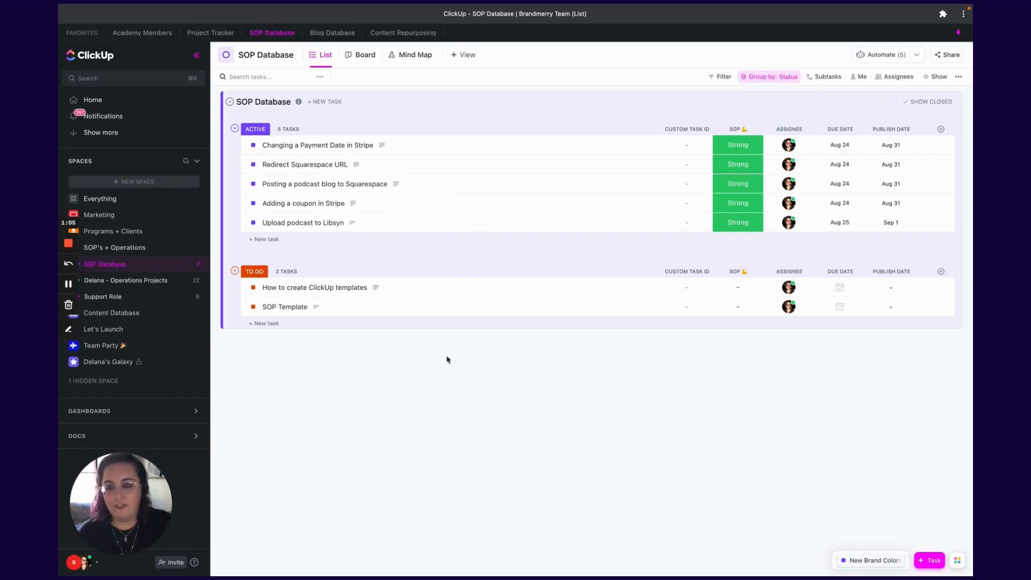
# - Add a new task named Test SOP to the To Do group of the SOP Database list
pyautogui.click(504, 364)
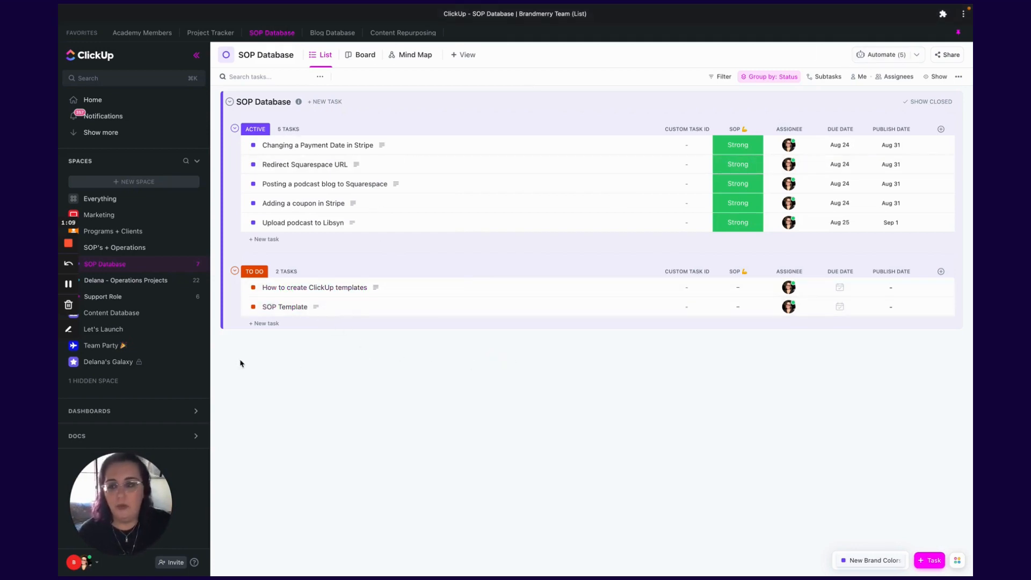
pyautogui.click(266, 323)
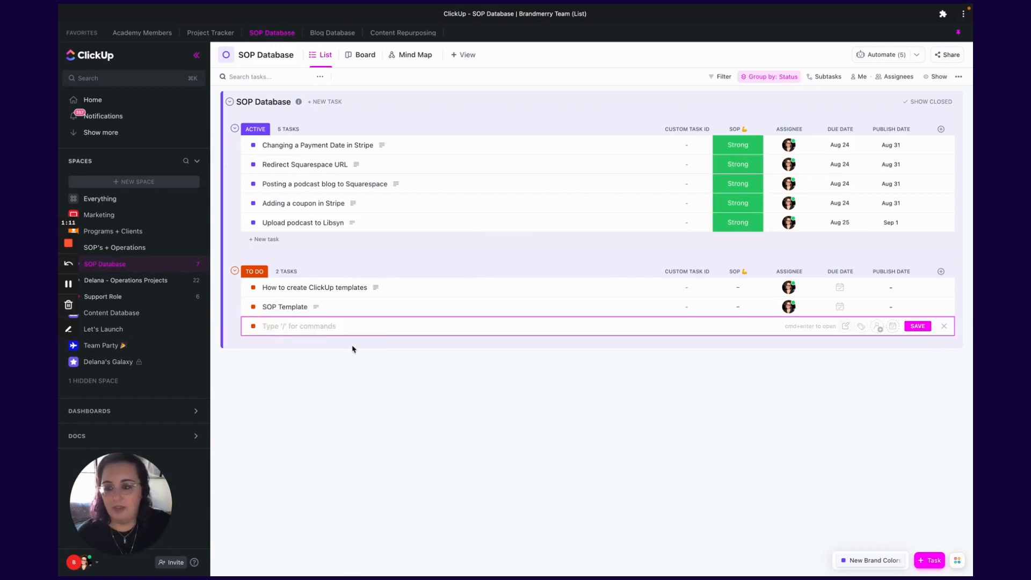
pyautogui.write('Tes')
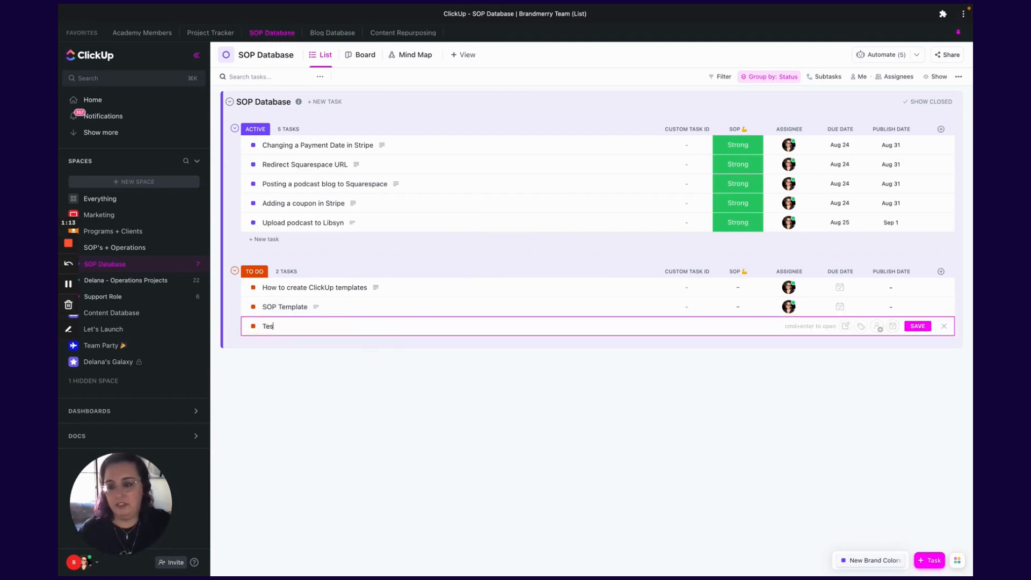
pyautogui.write('t SOP')
pyautogui.press('Return')
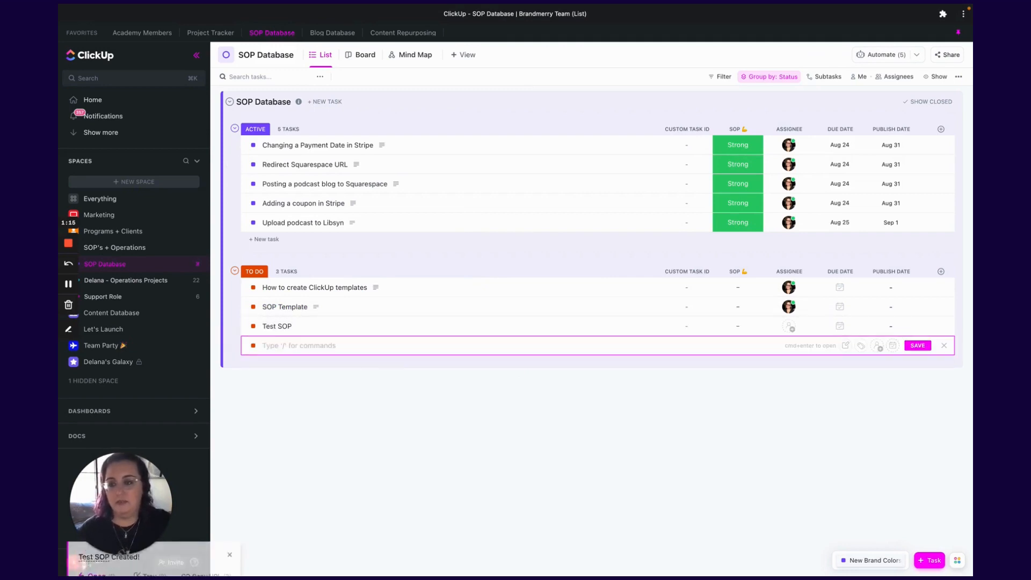
# - Open the Test SOP task and look through its task settings menu
pyautogui.click(279, 327)
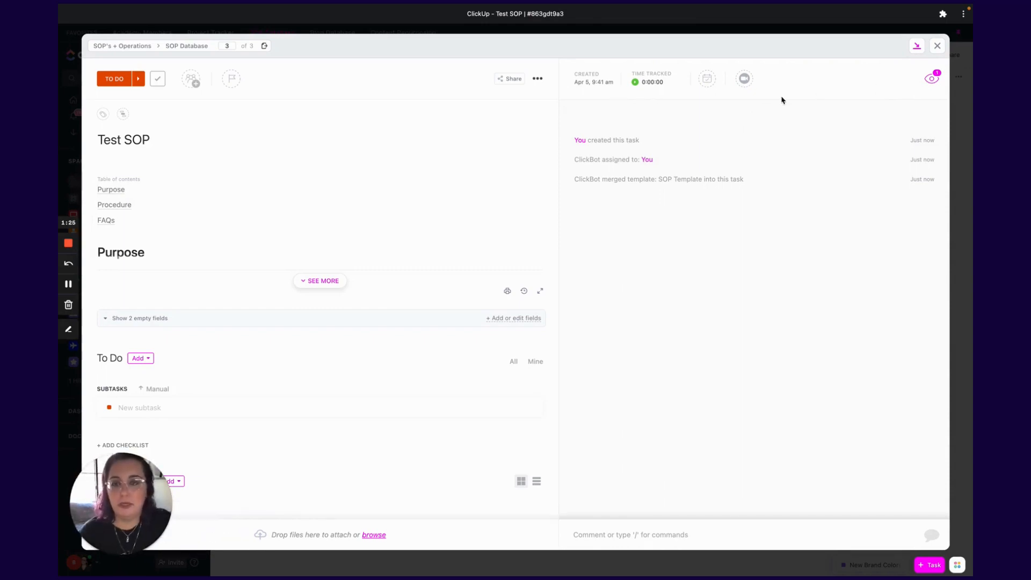
pyautogui.click(538, 80)
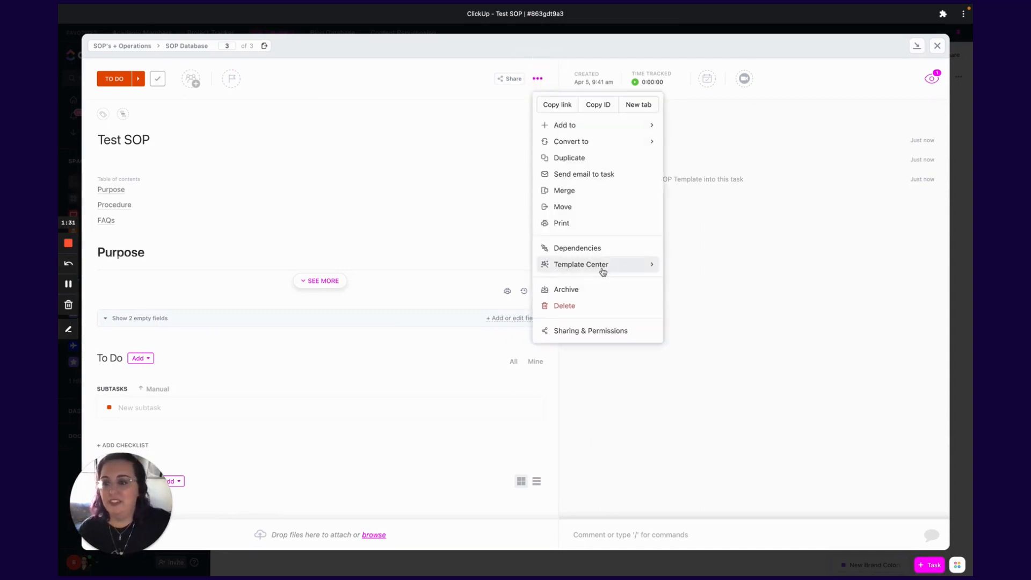
pyautogui.click(374, 213)
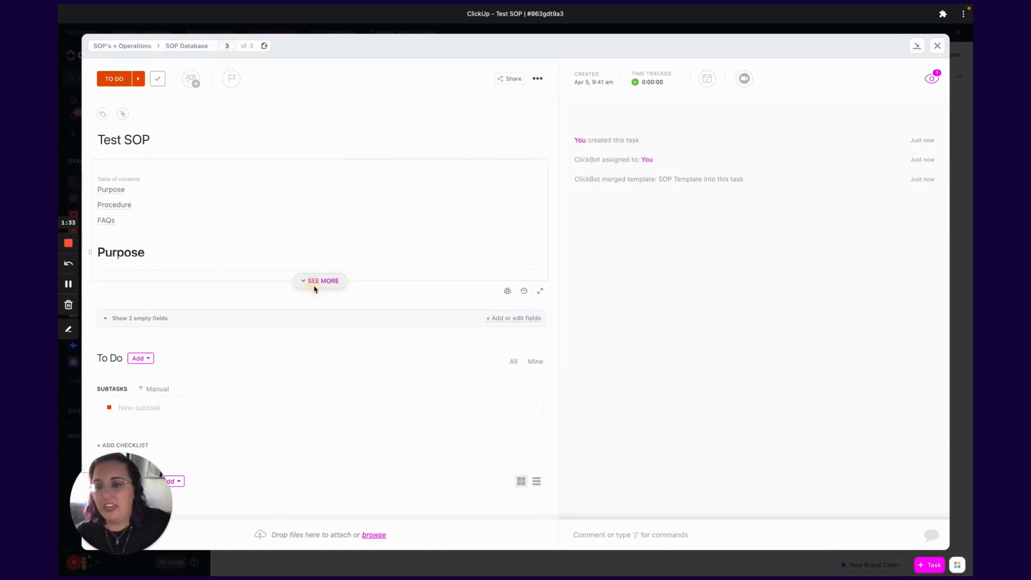
# - Expand the task description and review the Purpose, Procedure and FAQs sections of the SOP template
pyautogui.click(315, 282)
pyautogui.scroll(-5, 400, 300)
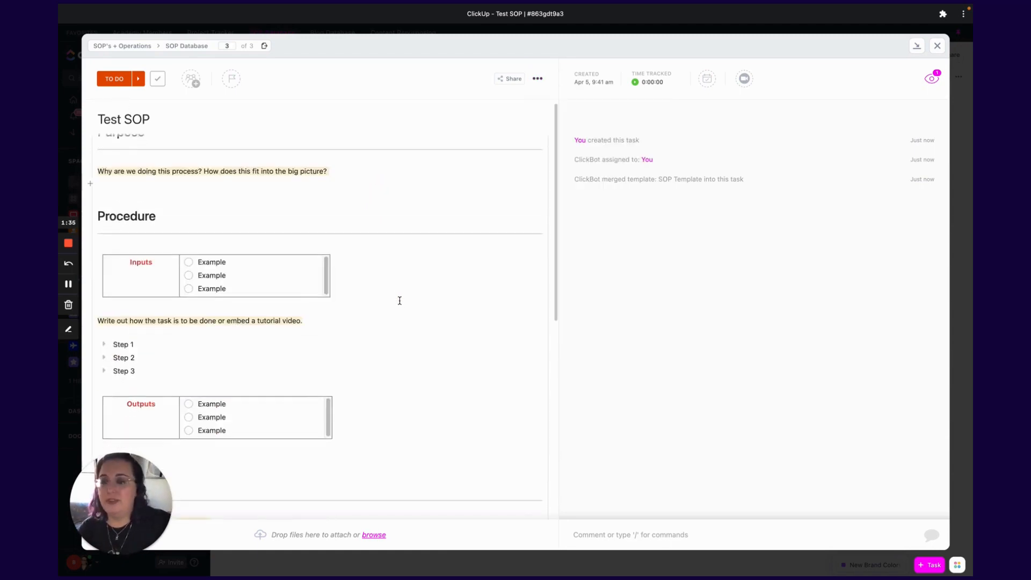
pyautogui.scroll(5, 400, 300)
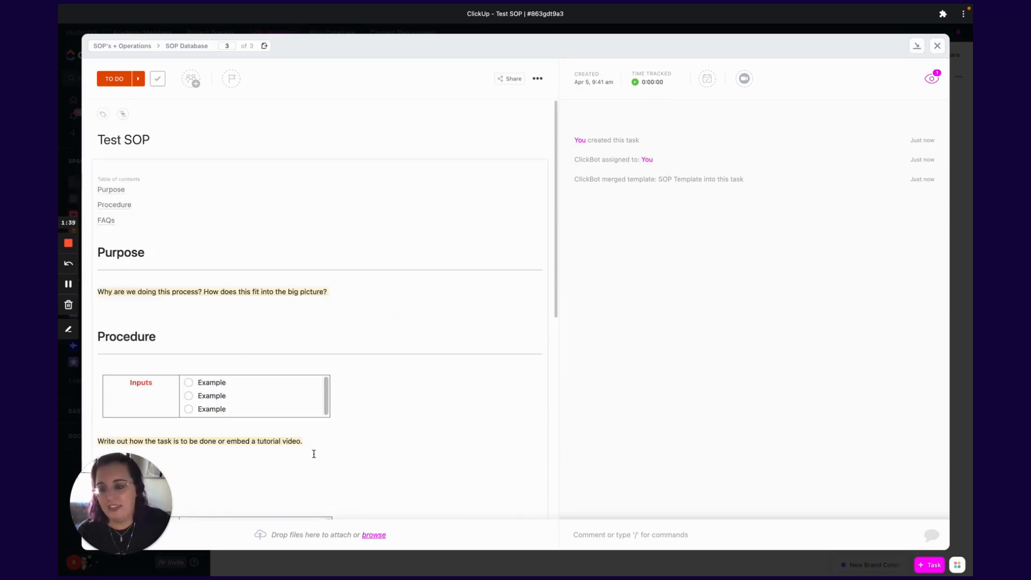
pyautogui.scroll(-3, 324, 427)
pyautogui.scroll(-3, 344, 476)
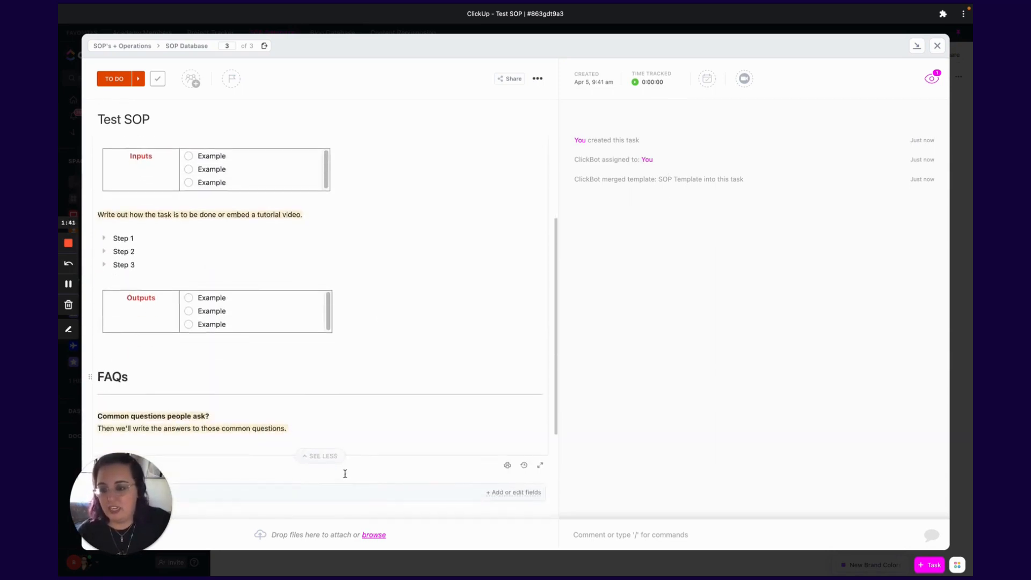
pyautogui.moveTo(295, 392); pyautogui.dragTo(248, 393)
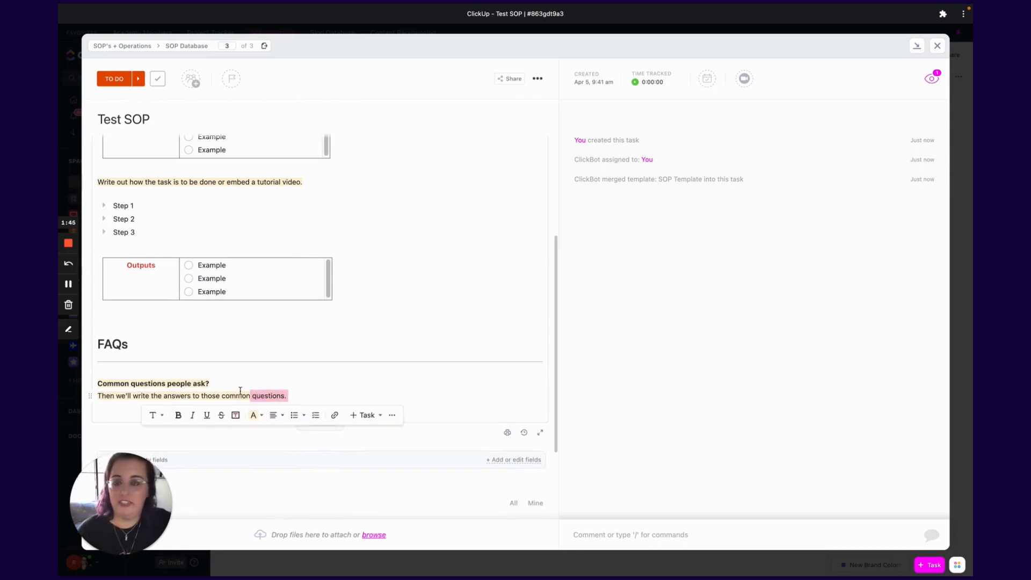
pyautogui.scroll(5, 290, 368)
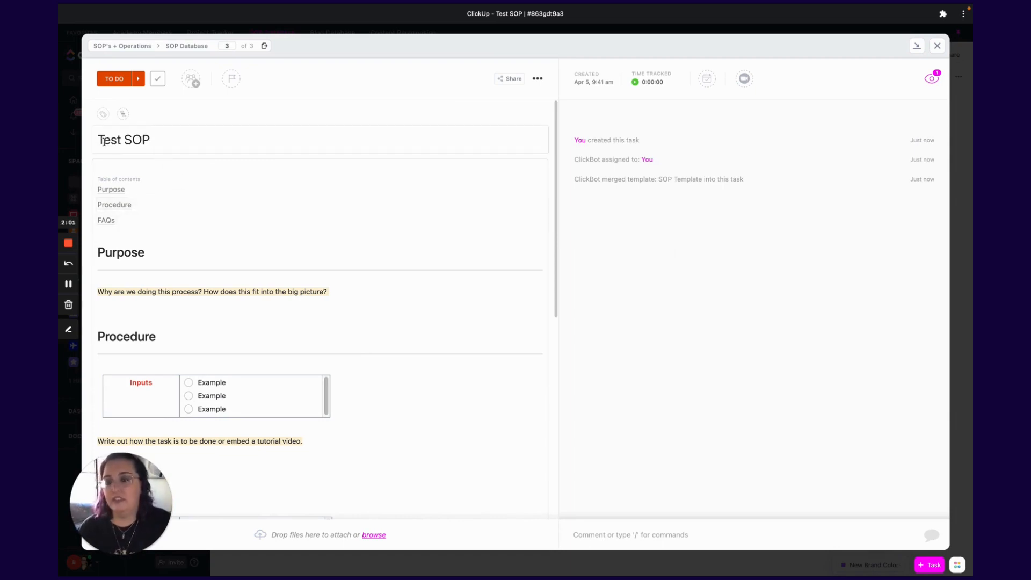
pyautogui.click(103, 141)
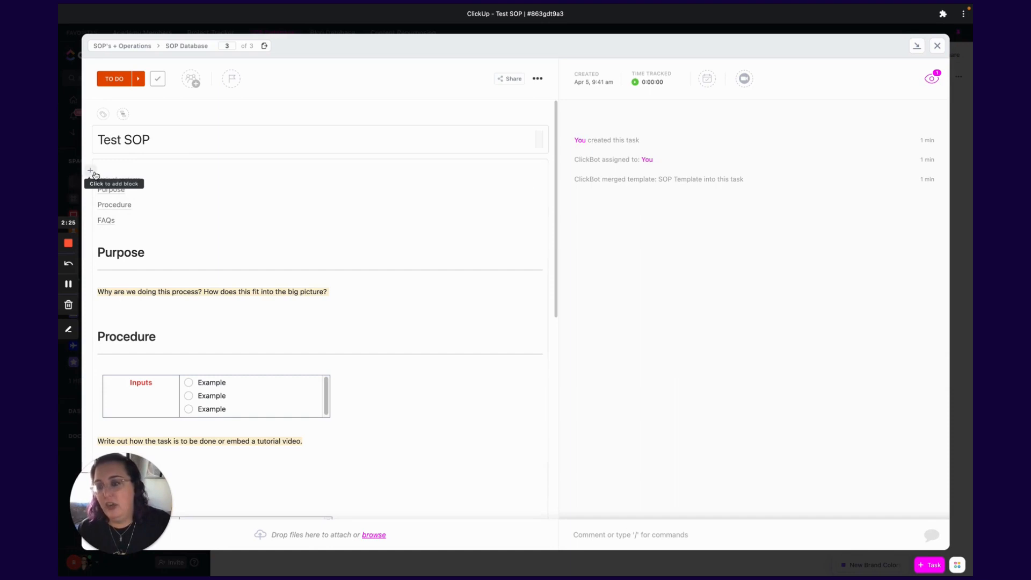
# - Browse the block commands available for inserting content at the top of the description
pyautogui.click(90, 173)
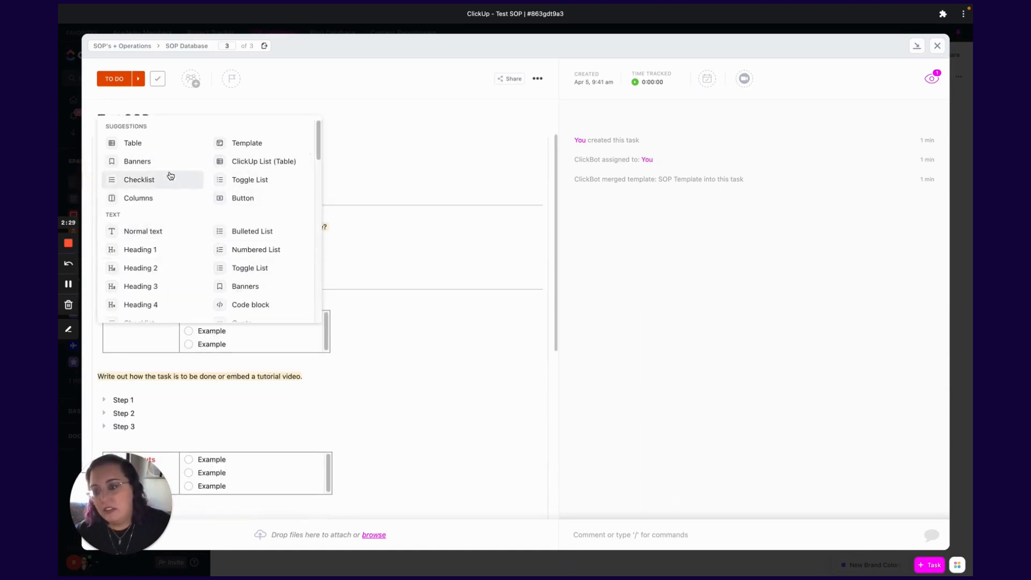
pyautogui.scroll(-3, 147, 284)
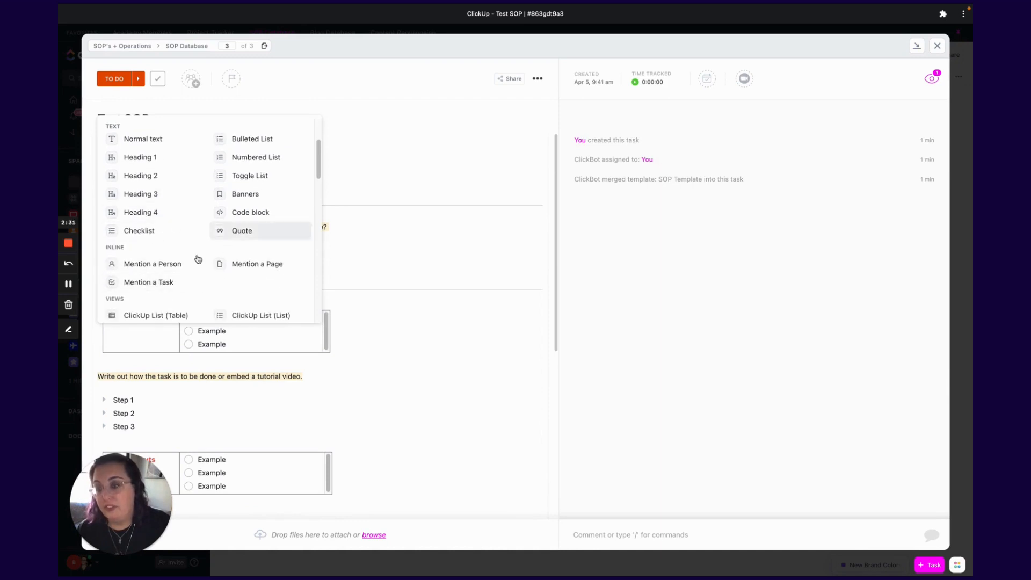
pyautogui.scroll(-4, 207, 264)
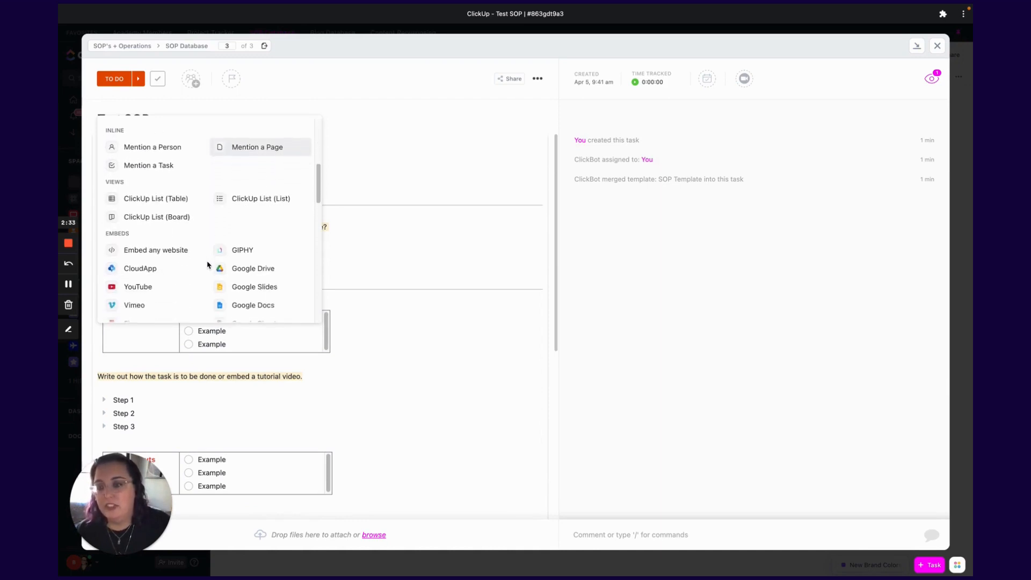
pyautogui.scroll(-5, 207, 266)
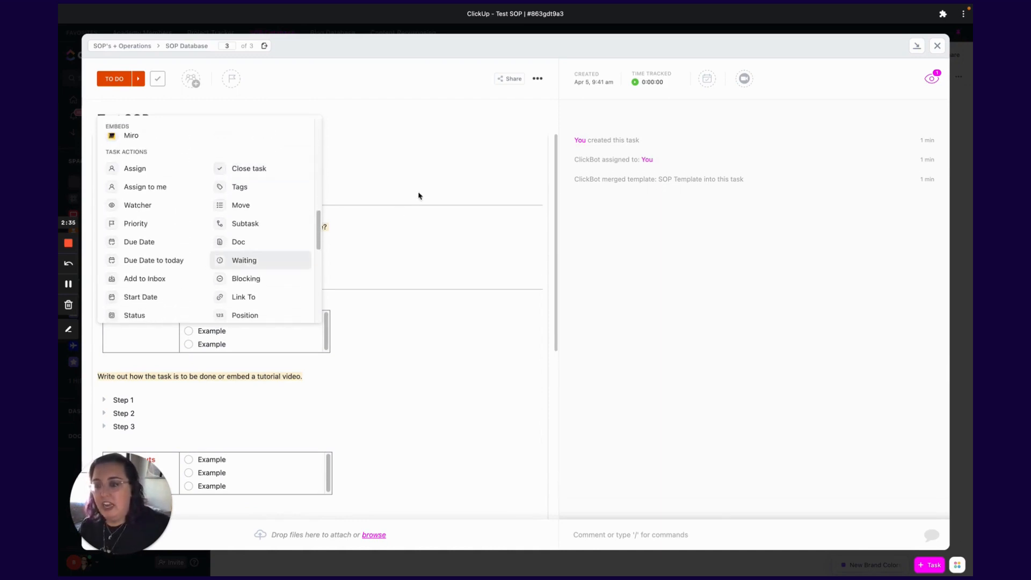
pyautogui.scroll(-4, 234, 239)
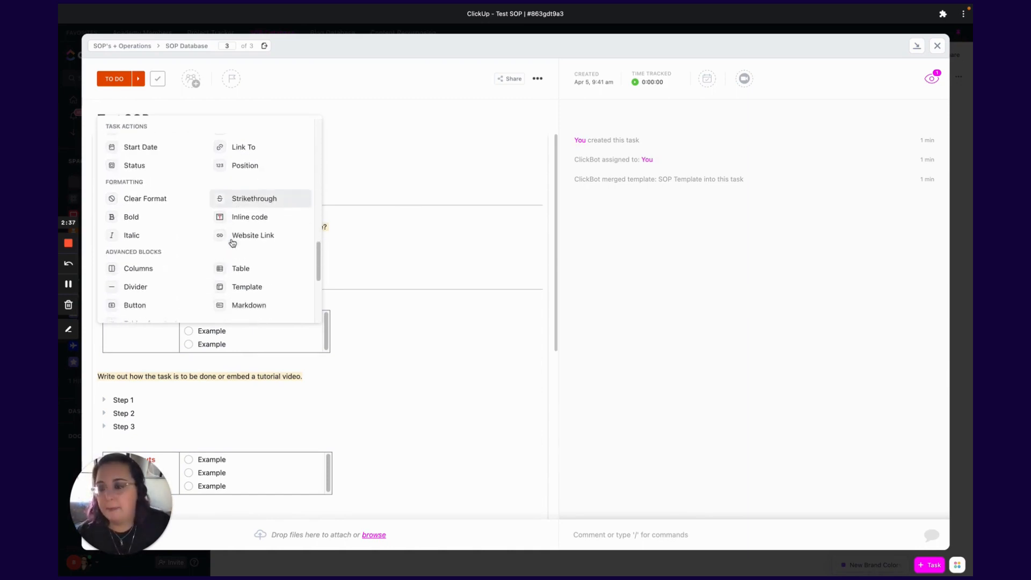
pyautogui.scroll(-3, 228, 231)
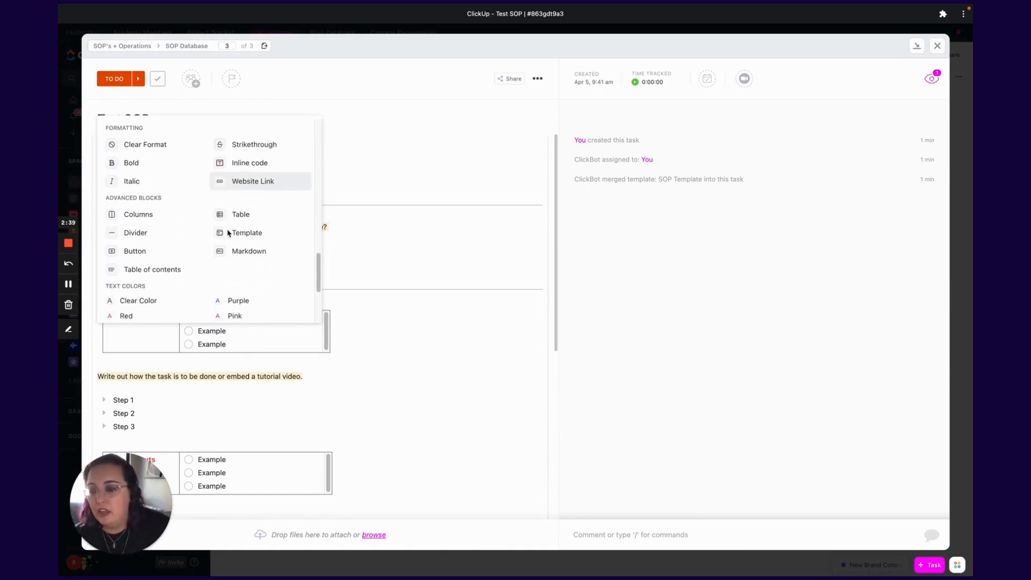
pyautogui.click(172, 198)
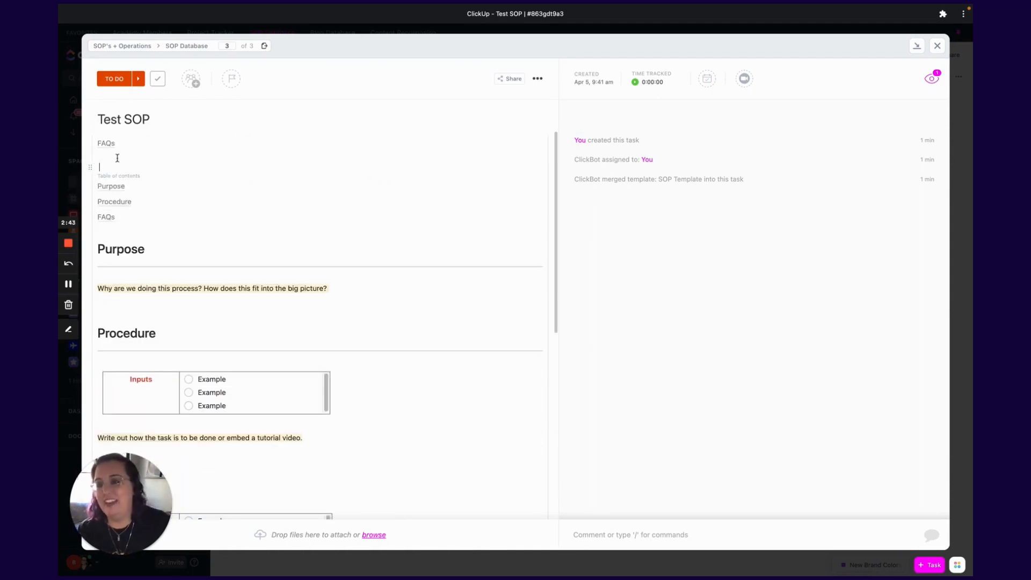
# - Select the Purpose and Procedure headings and jump to Procedure via the table of contents
pyautogui.scroll(-1, 133, 174)
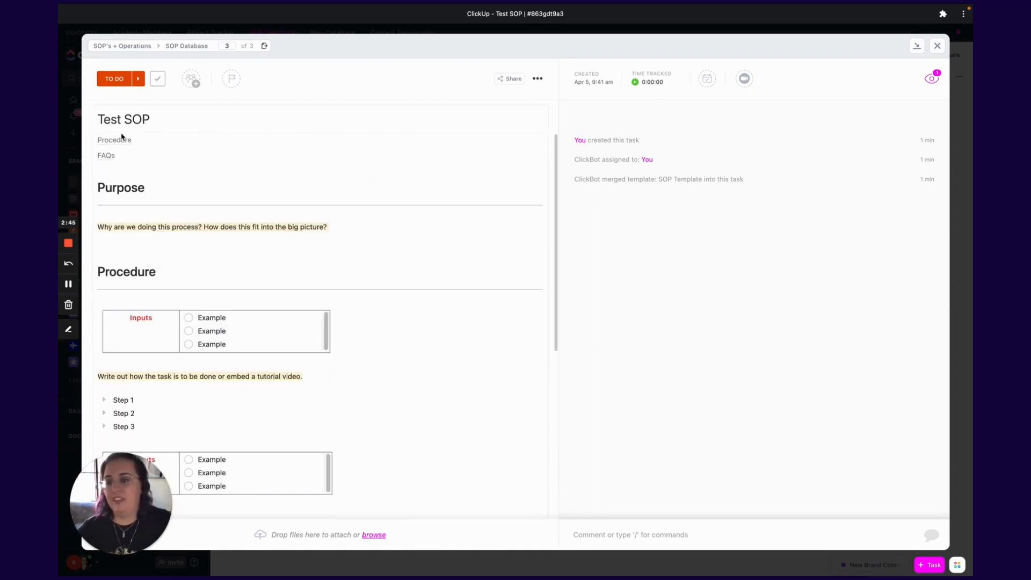
pyautogui.scroll(1, 122, 137)
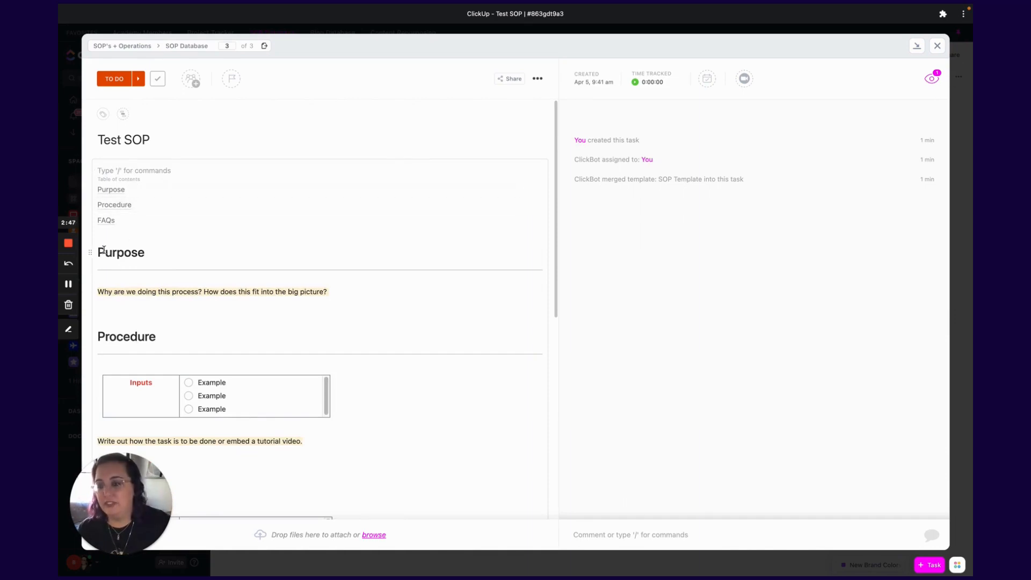
pyautogui.moveTo(100, 251); pyautogui.dragTo(145, 251)
pyautogui.moveTo(105, 336); pyautogui.dragTo(149, 336)
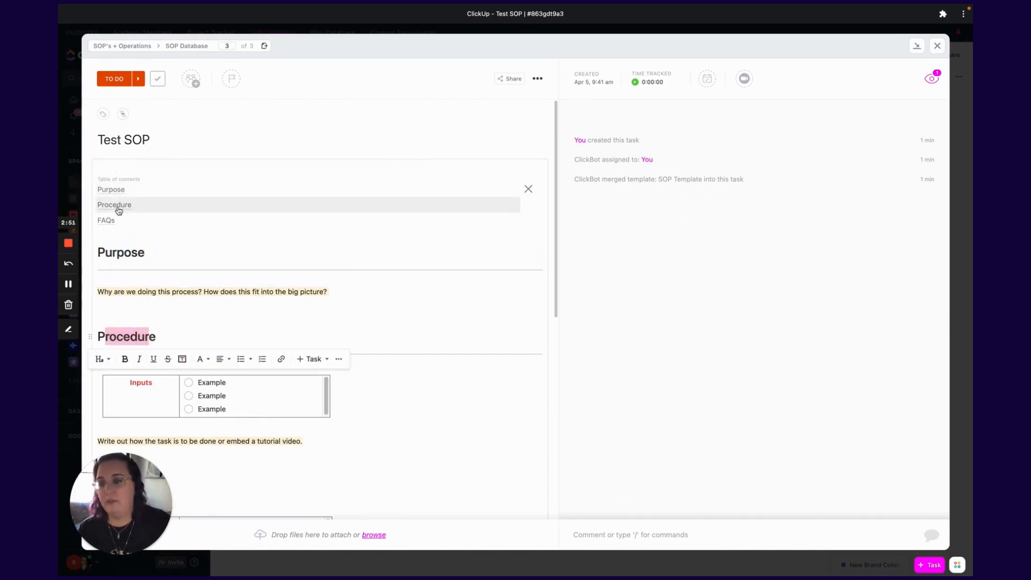
pyautogui.click(119, 206)
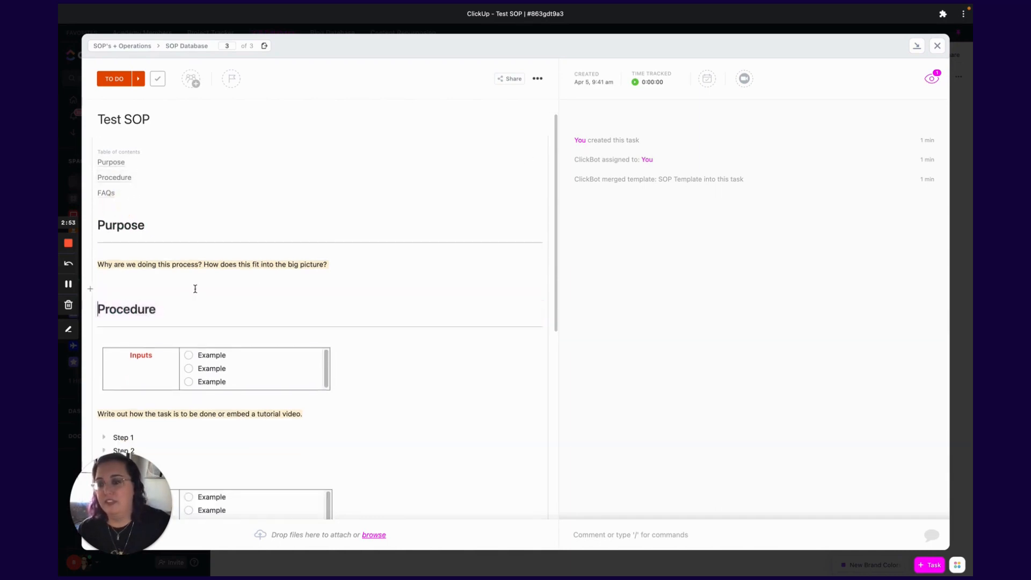
# - Scroll through the SOP sections and jump back to Procedure using the table of contents link
pyautogui.scroll(-2, 195, 289)
pyautogui.scroll(2, 195, 287)
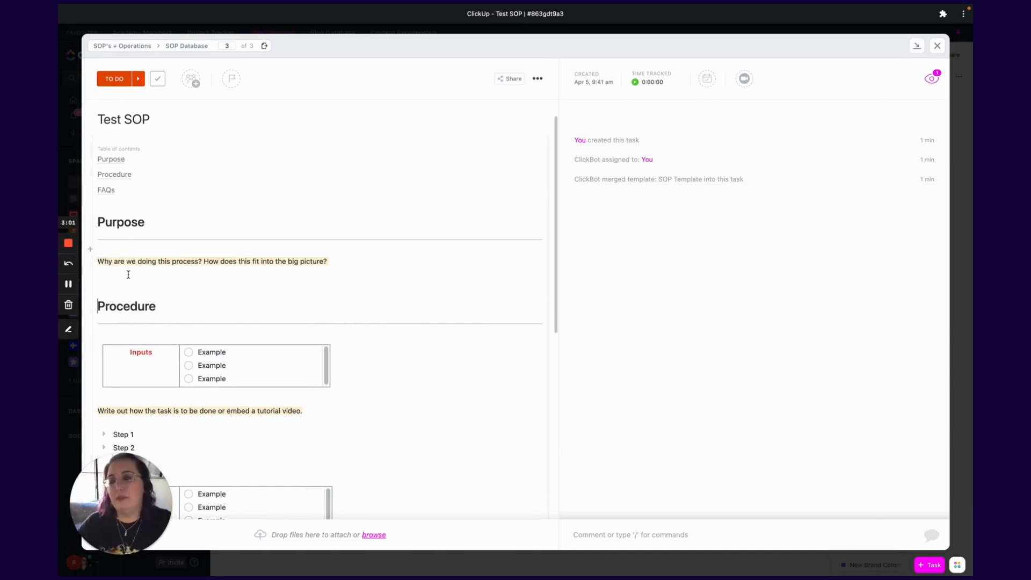
pyautogui.scroll(-2, 161, 310)
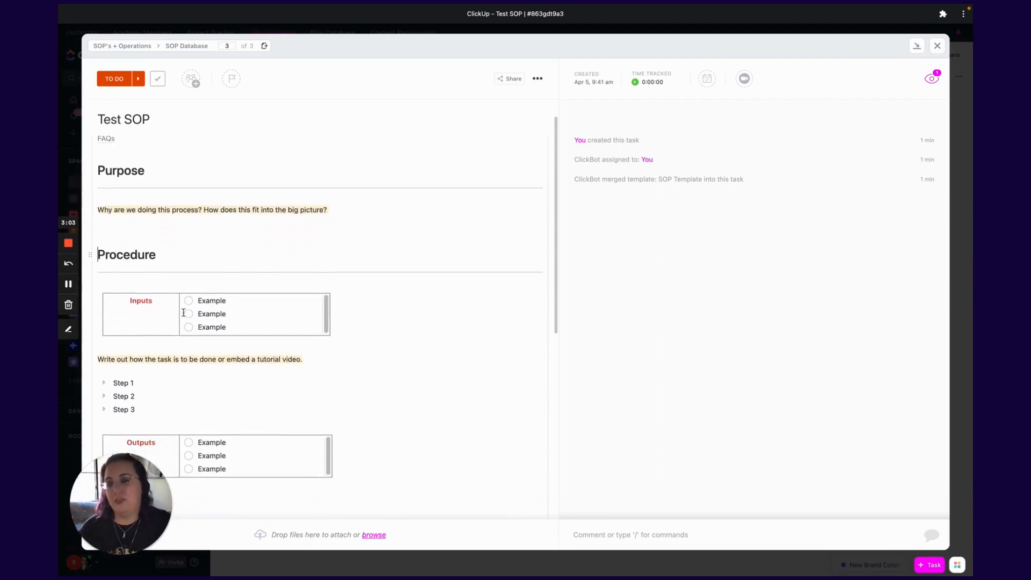
pyautogui.scroll(-10, 183, 313)
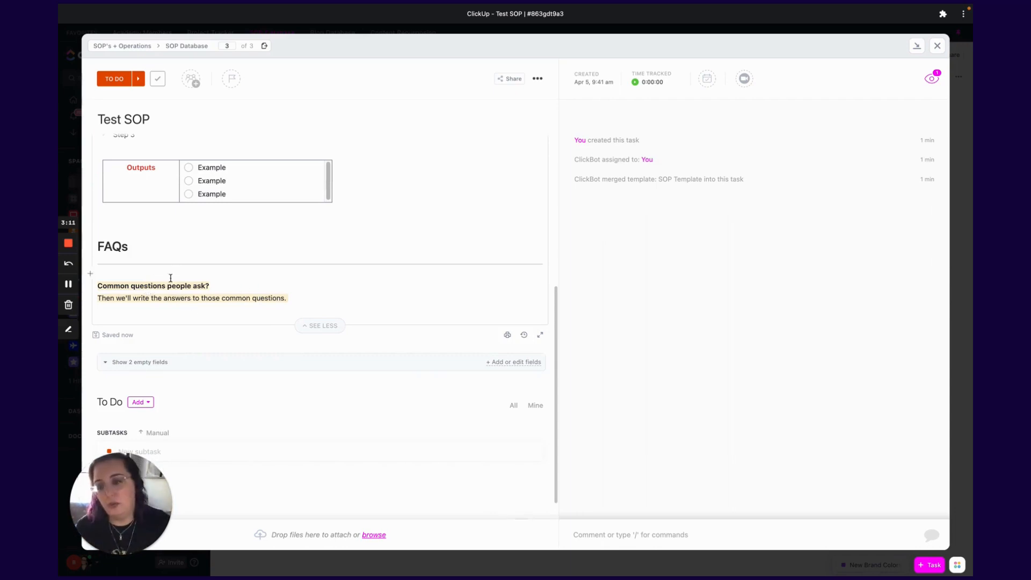
pyautogui.scroll(2, 193, 299)
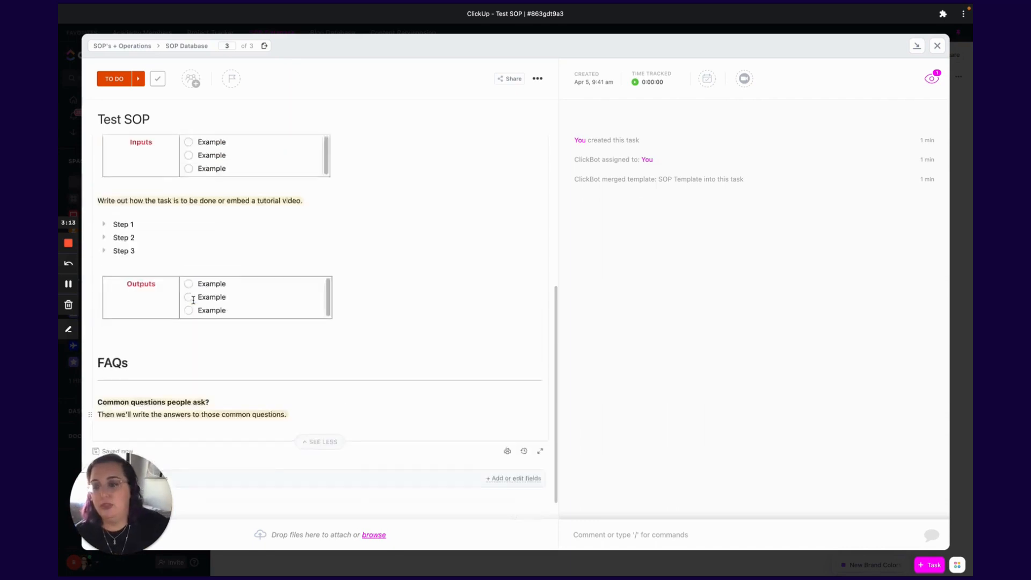
pyautogui.scroll(4, 194, 300)
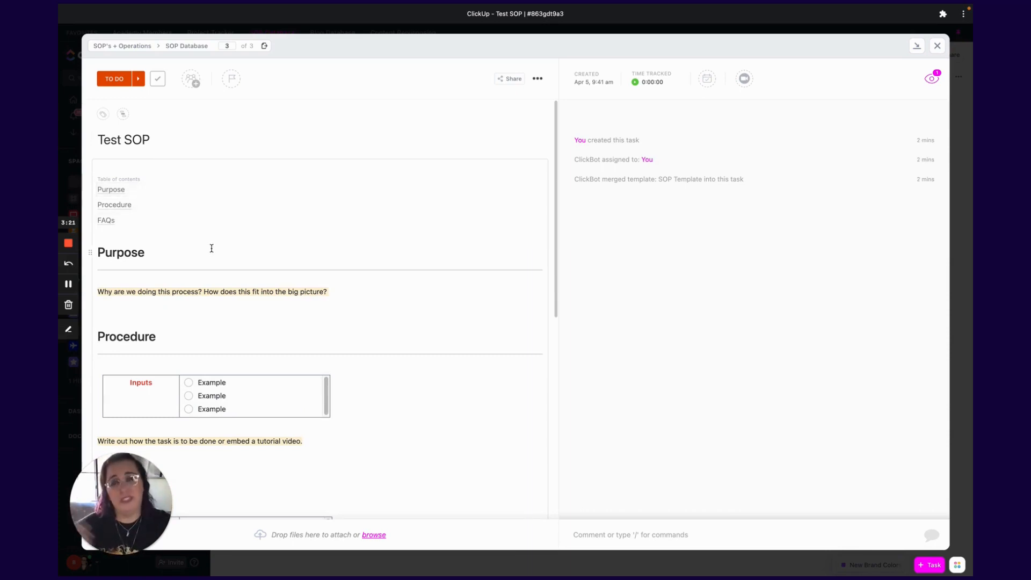
pyautogui.click(127, 207)
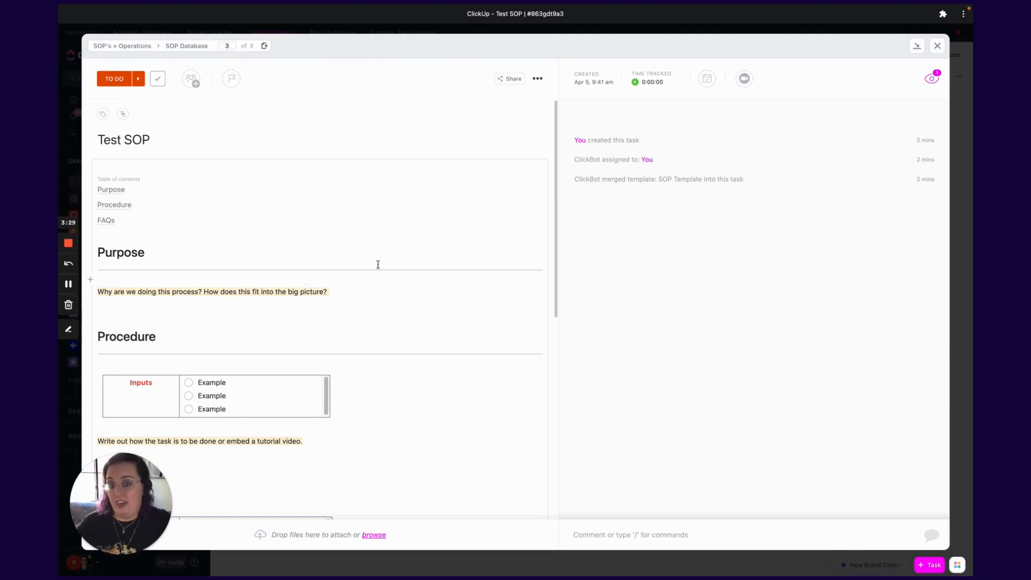
pyautogui.click(537, 79)
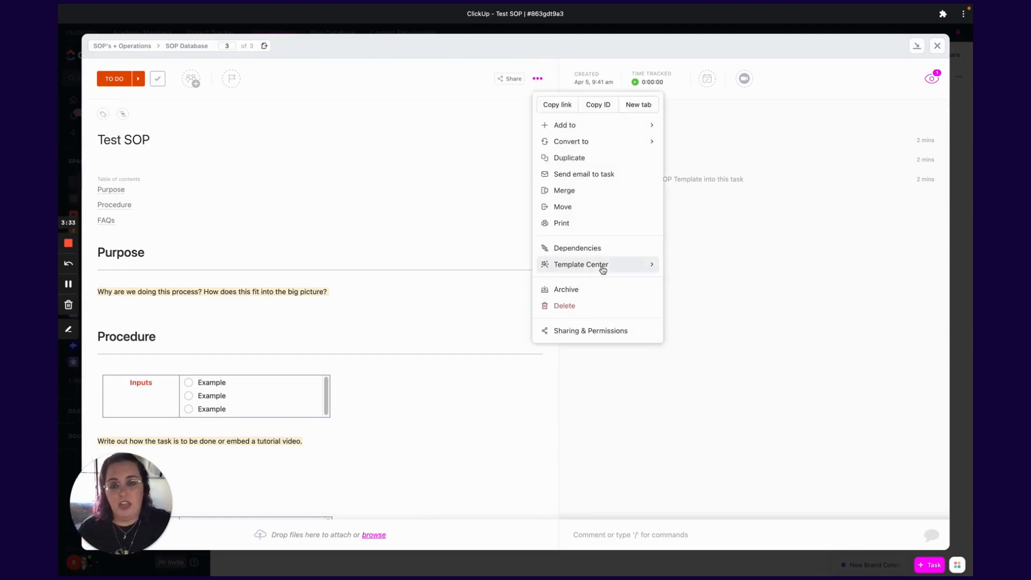
pyautogui.moveTo(645, 266)
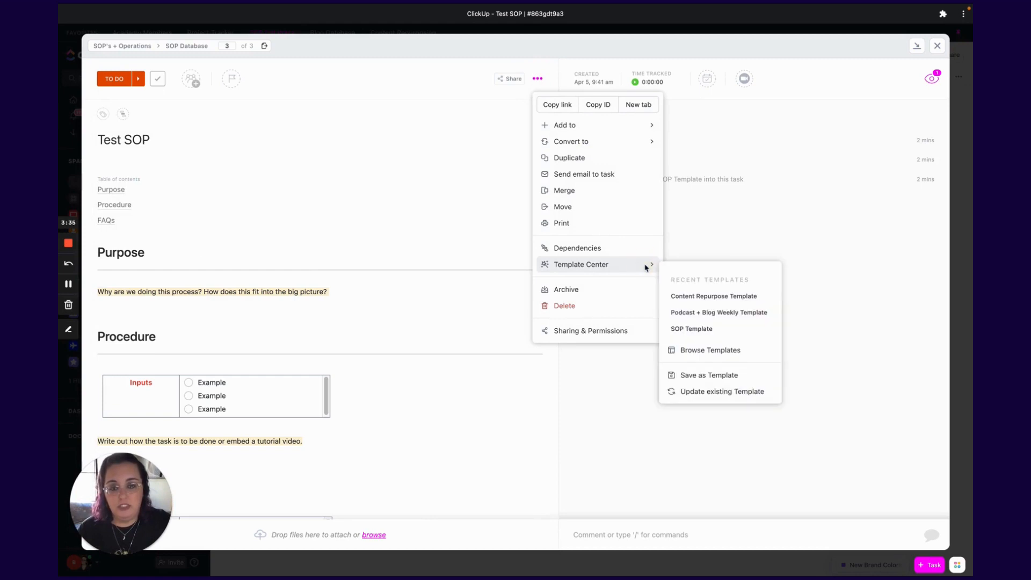
pyautogui.click(709, 380)
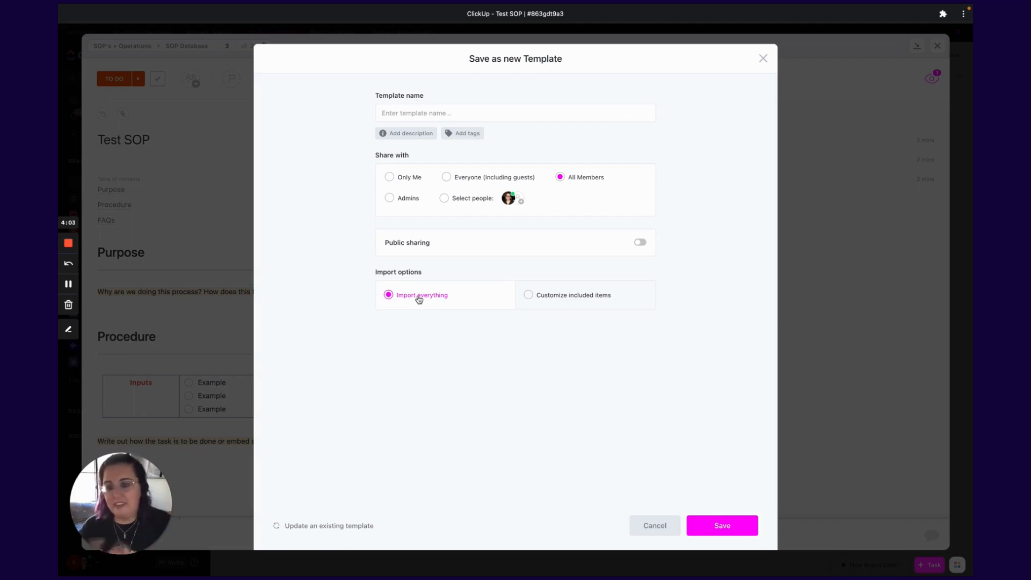
pyautogui.click(529, 297)
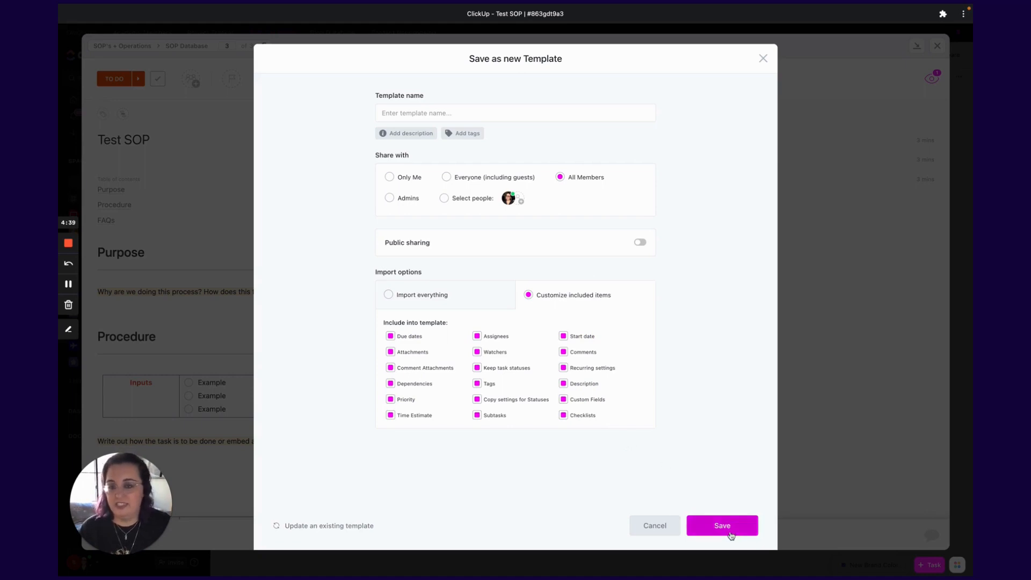
pyautogui.click(763, 59)
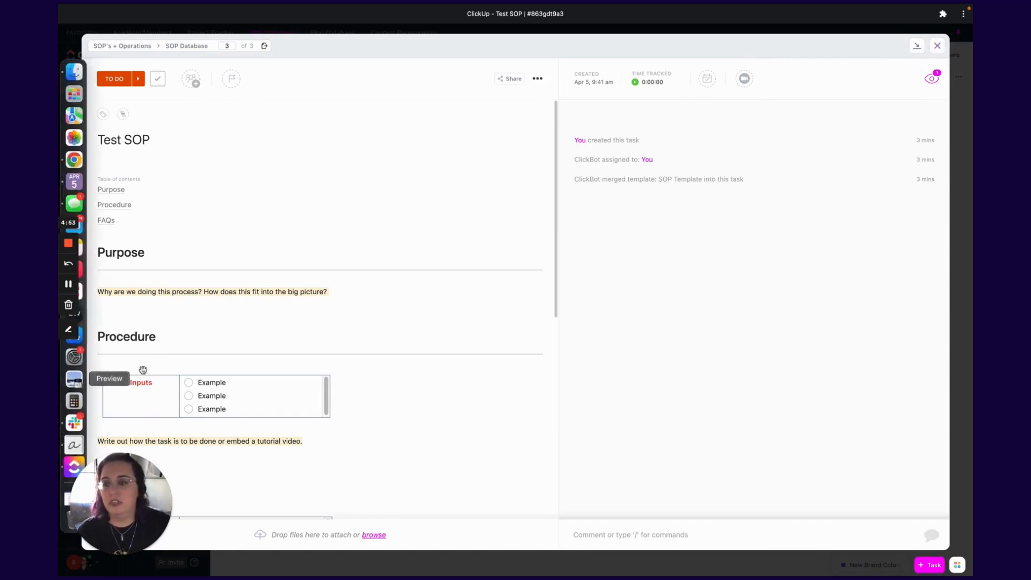
# - Close the open task and add a new To Do task named Test Task to the SOP Database list
pyautogui.press('Escape')
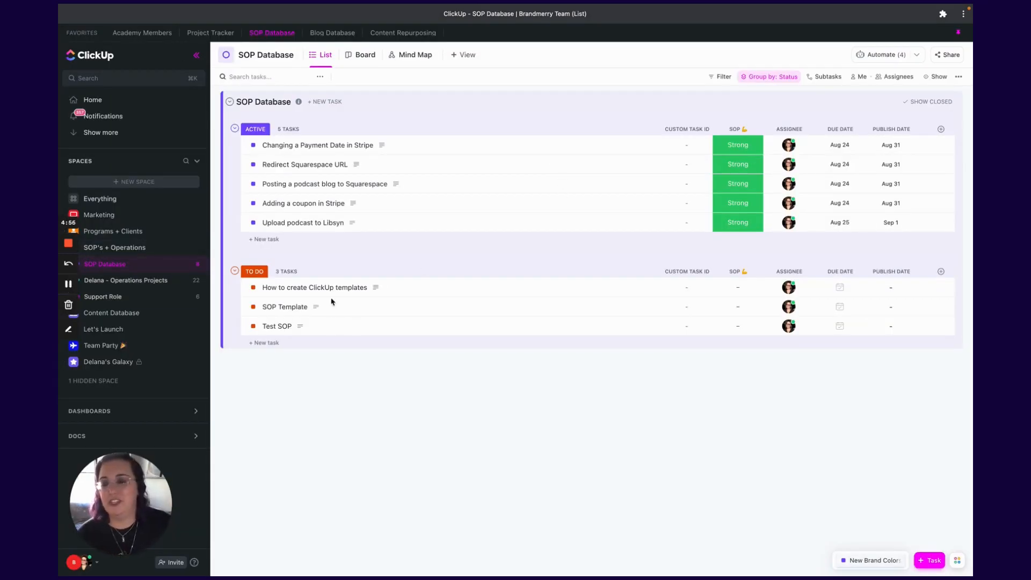
pyautogui.click(264, 342)
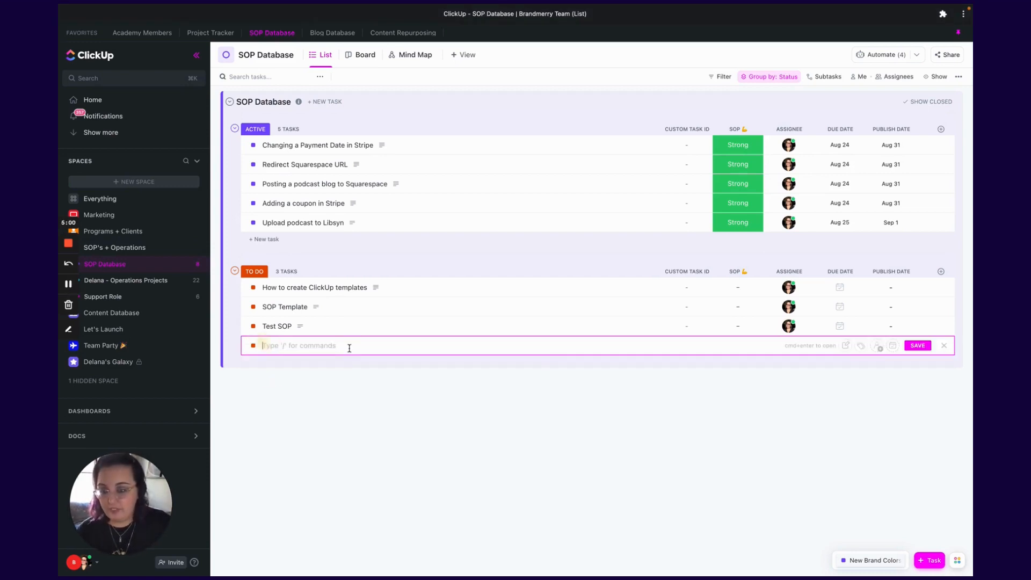
pyautogui.write('Test')
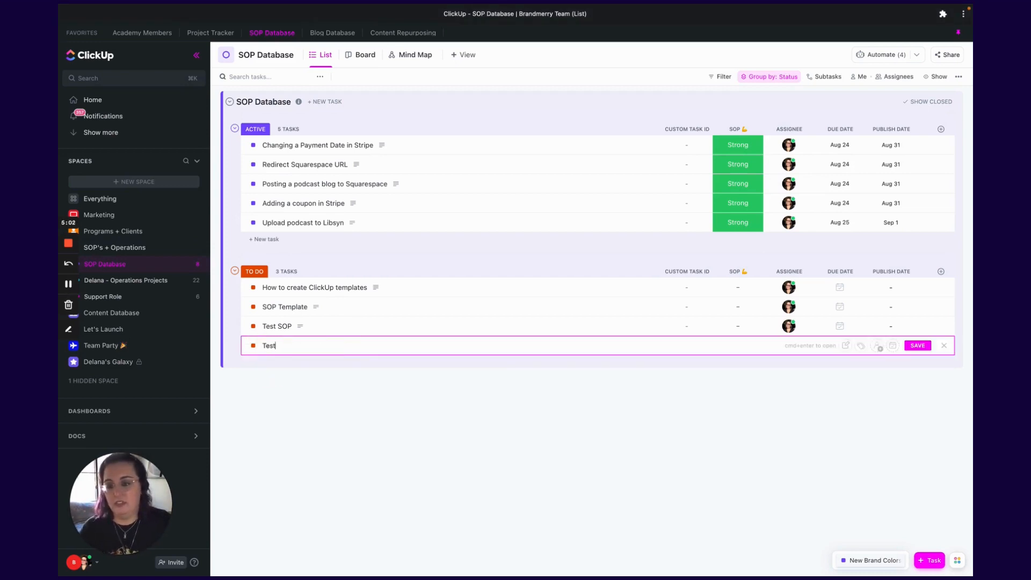
pyautogui.write(' Task')
pyautogui.press('Return')
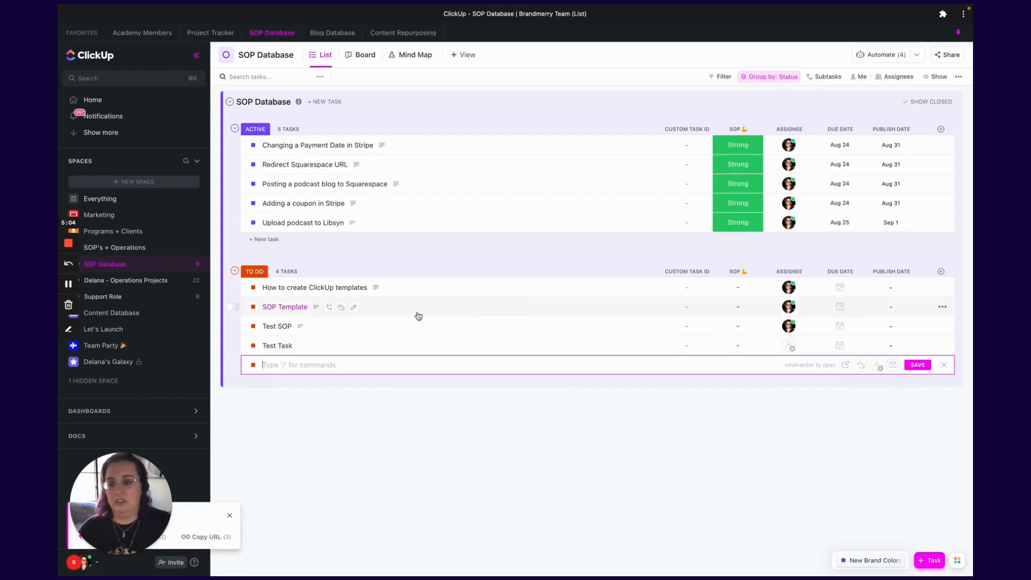
# - Open Test Task and browse the workspace's task templates from the task's Template Center options
pyautogui.click(276, 345)
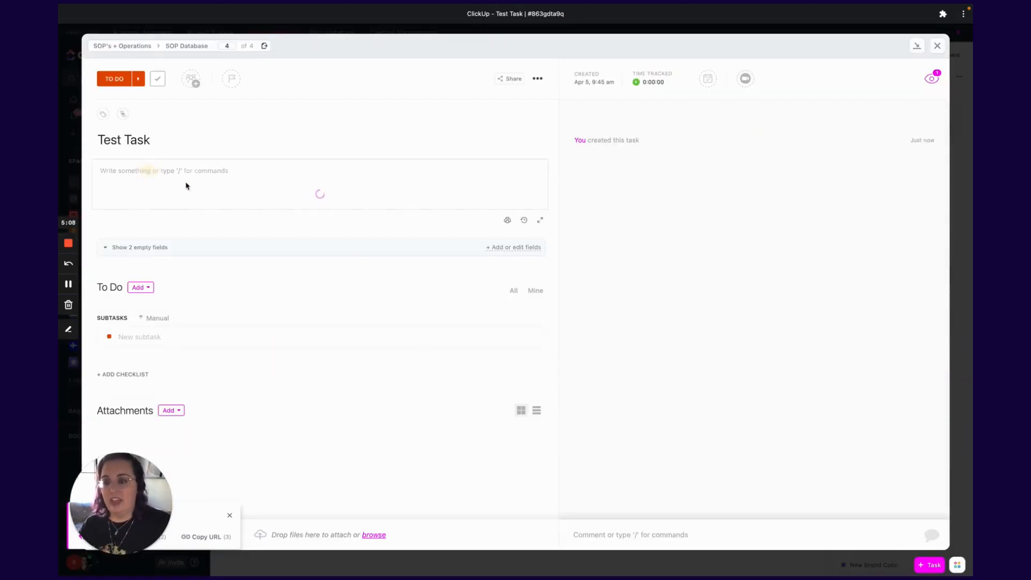
pyautogui.click(217, 187)
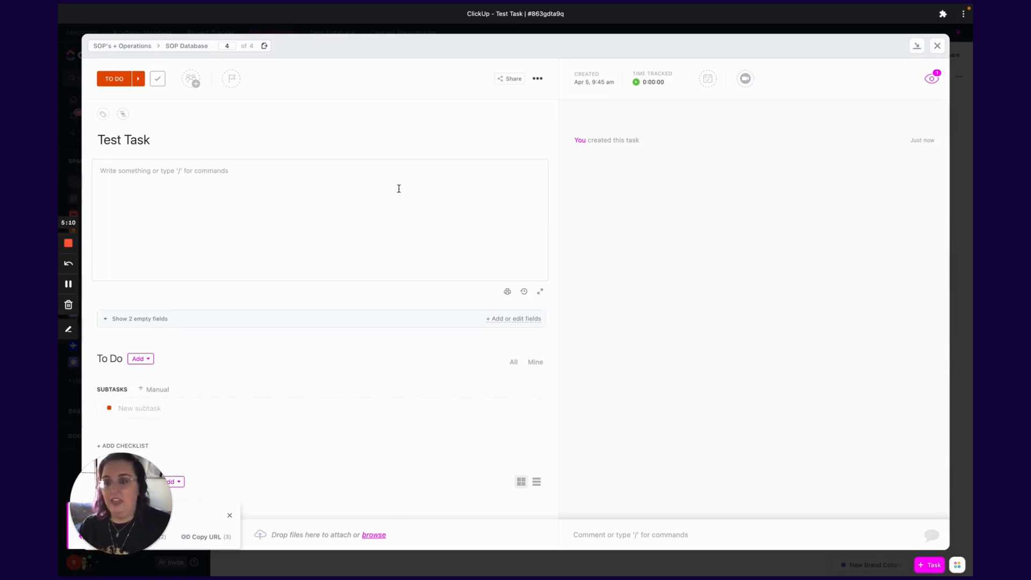
pyautogui.click(538, 80)
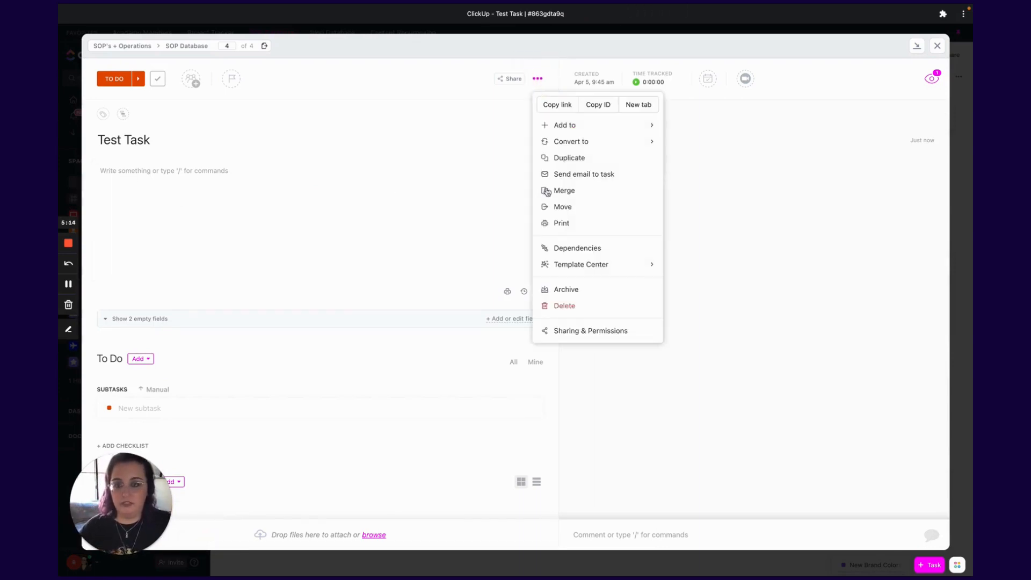
pyautogui.moveTo(585, 270)
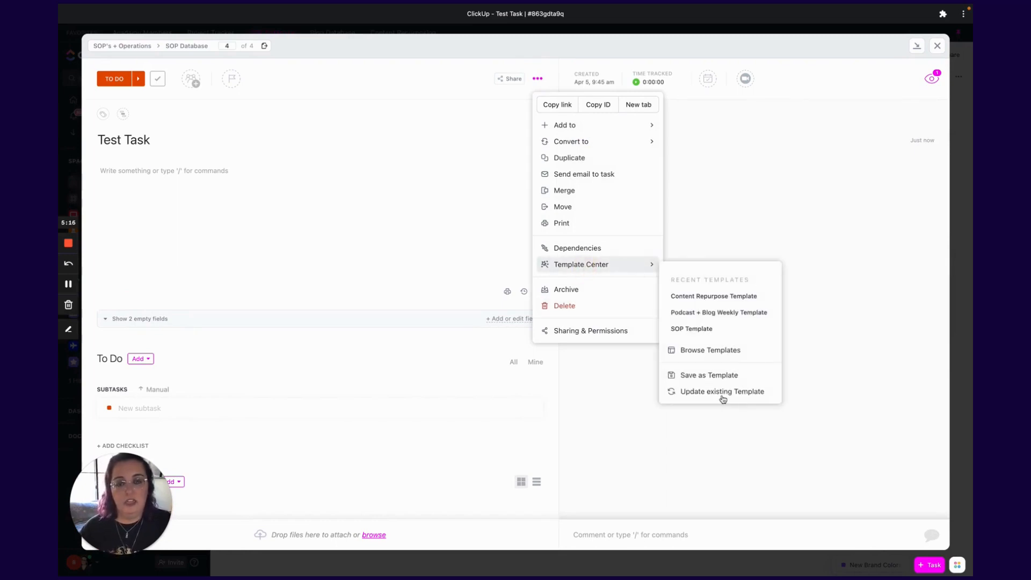
pyautogui.click(702, 354)
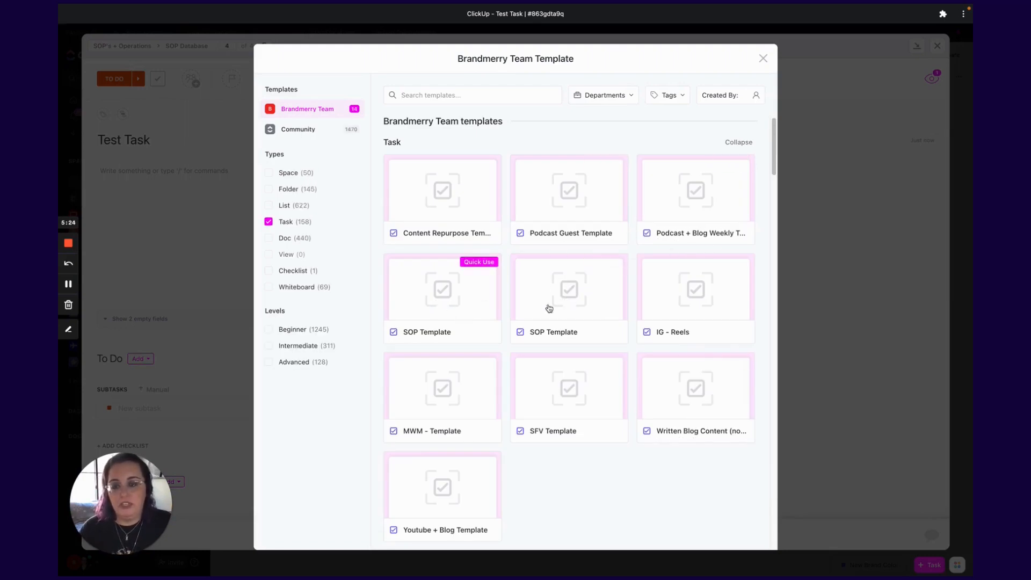
# - Apply the SOP Template to Test Task, choosing Customize import items with the default selections
pyautogui.click(448, 304)
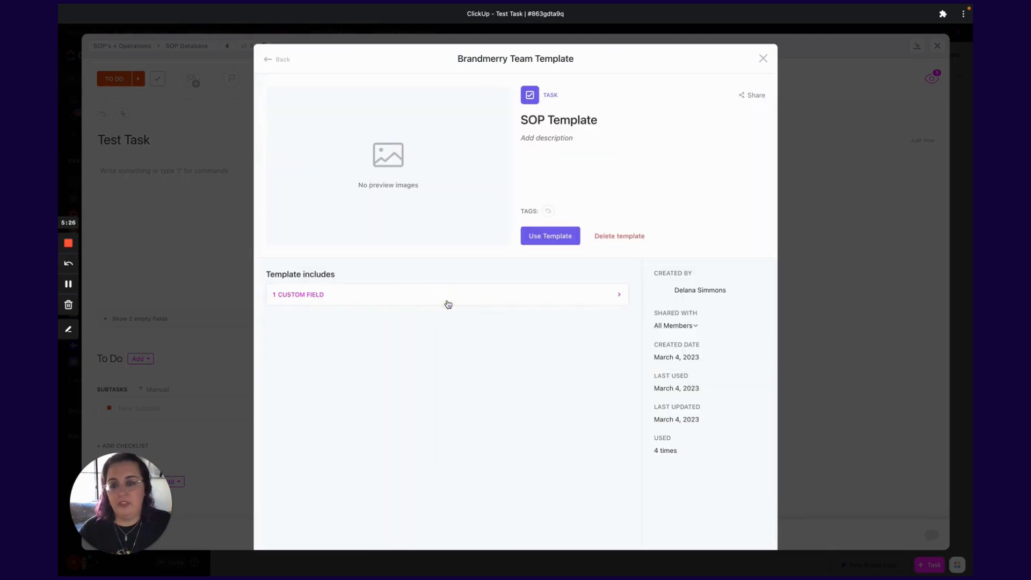
pyautogui.click(541, 242)
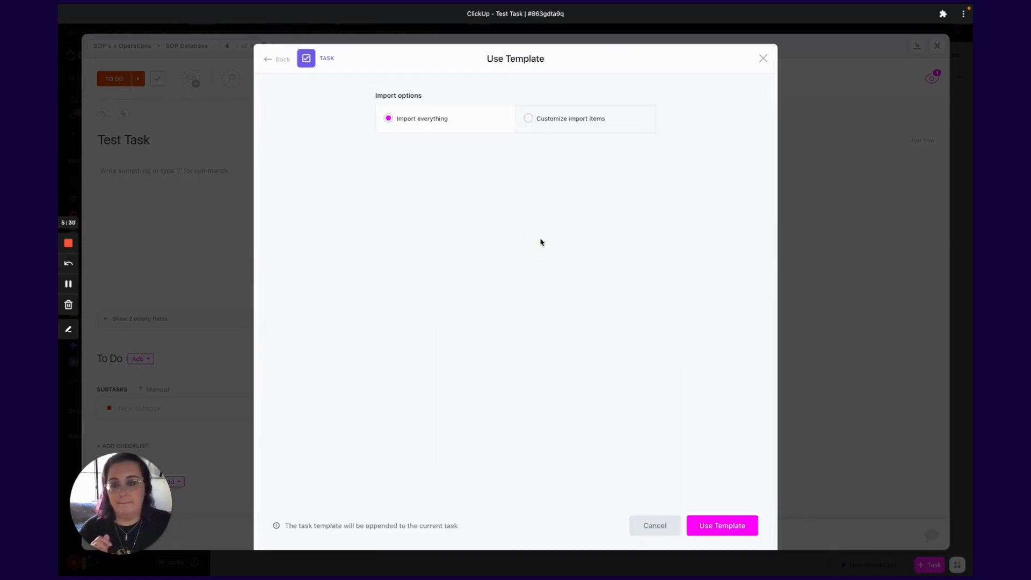
pyautogui.click(527, 119)
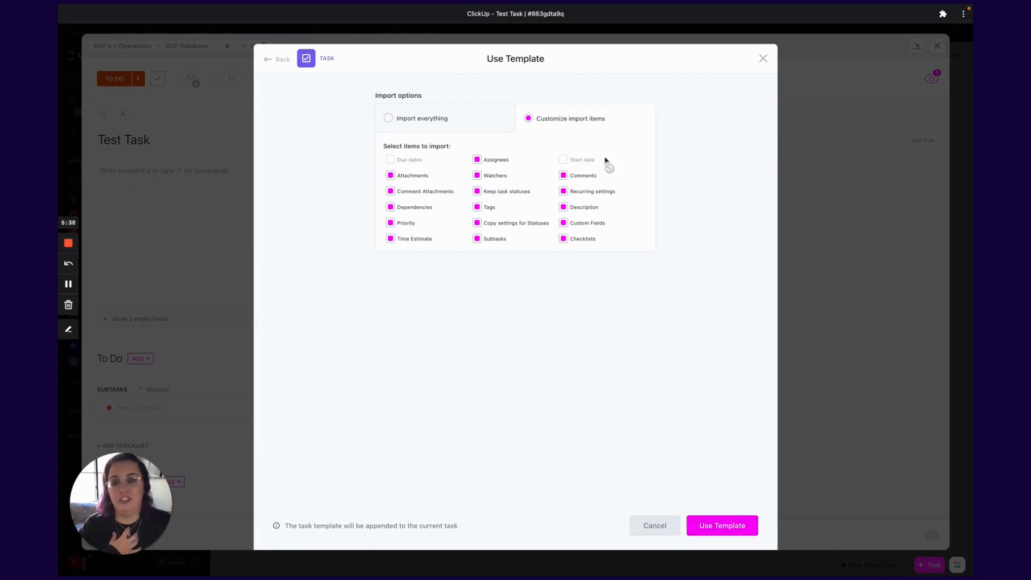
pyautogui.click(720, 529)
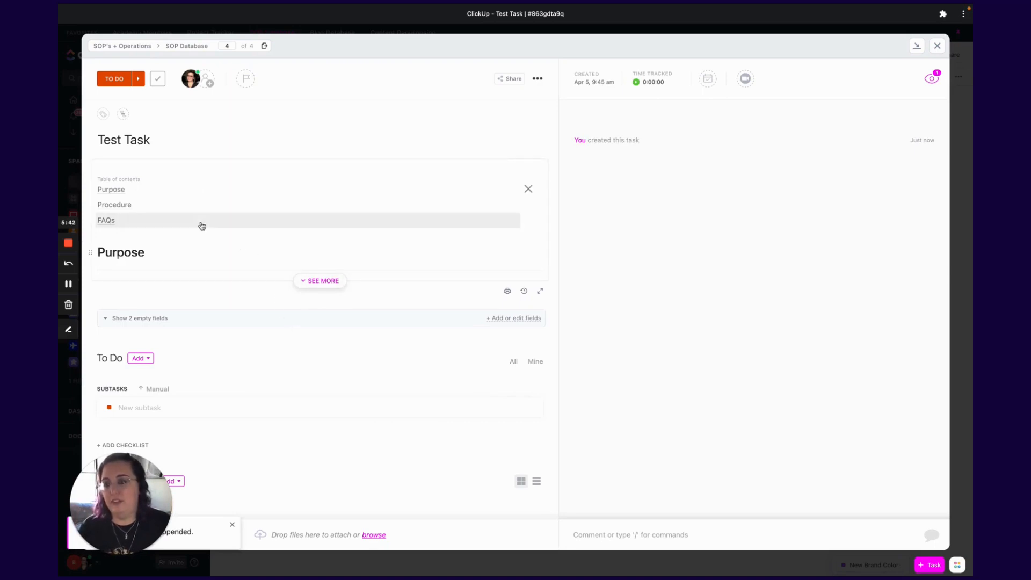
# - Expand the description to review the appended SOP sections, then close the task
pyautogui.click(318, 282)
pyautogui.scroll(-5, 304, 244)
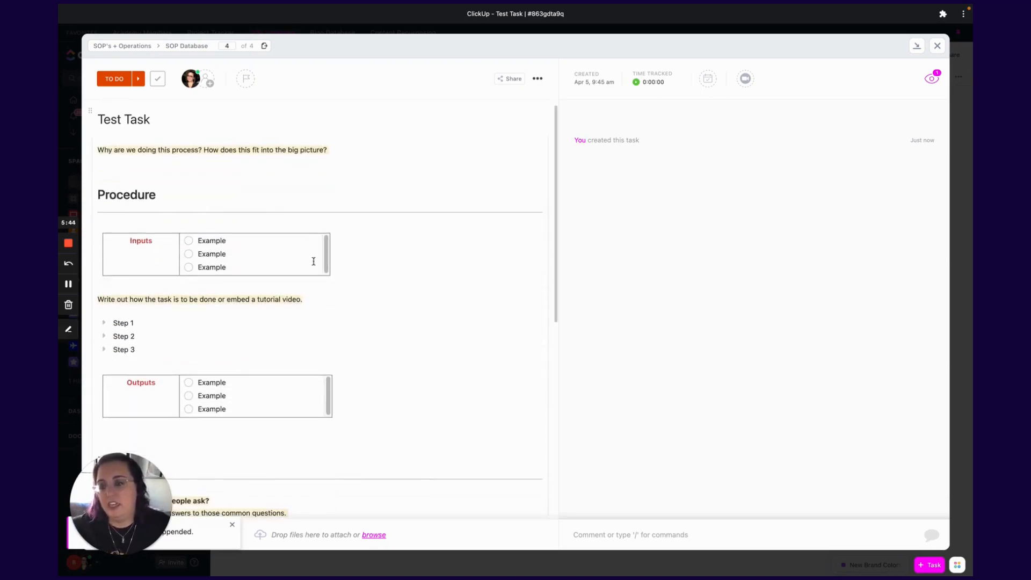
pyautogui.scroll(-3, 343, 349)
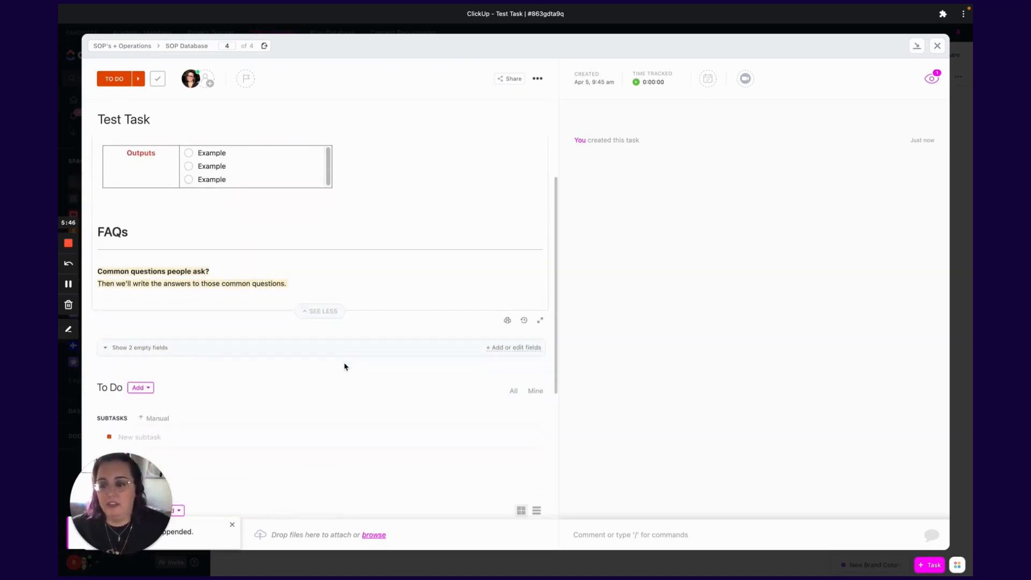
pyautogui.scroll(10, 344, 349)
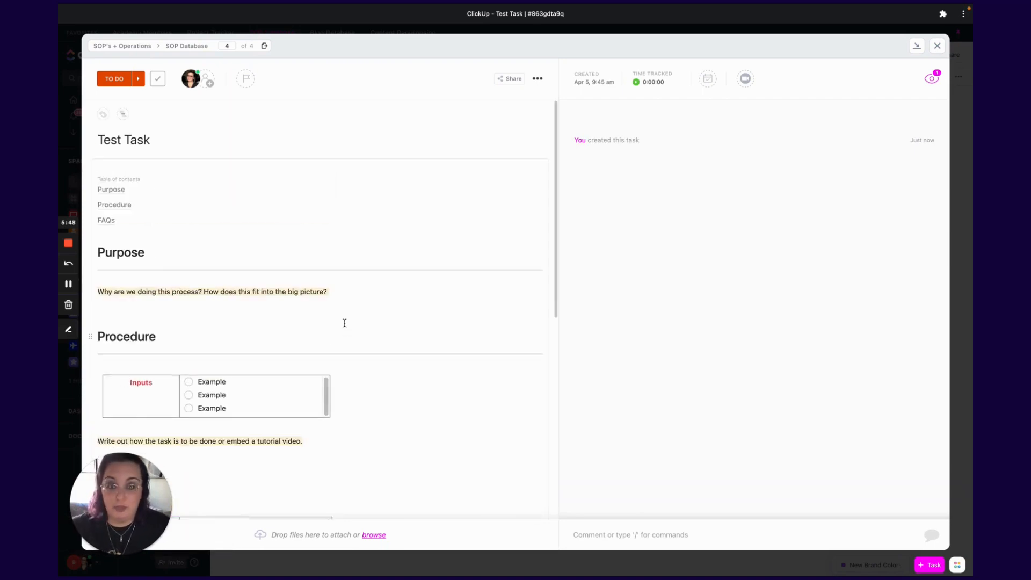
pyautogui.click(937, 45)
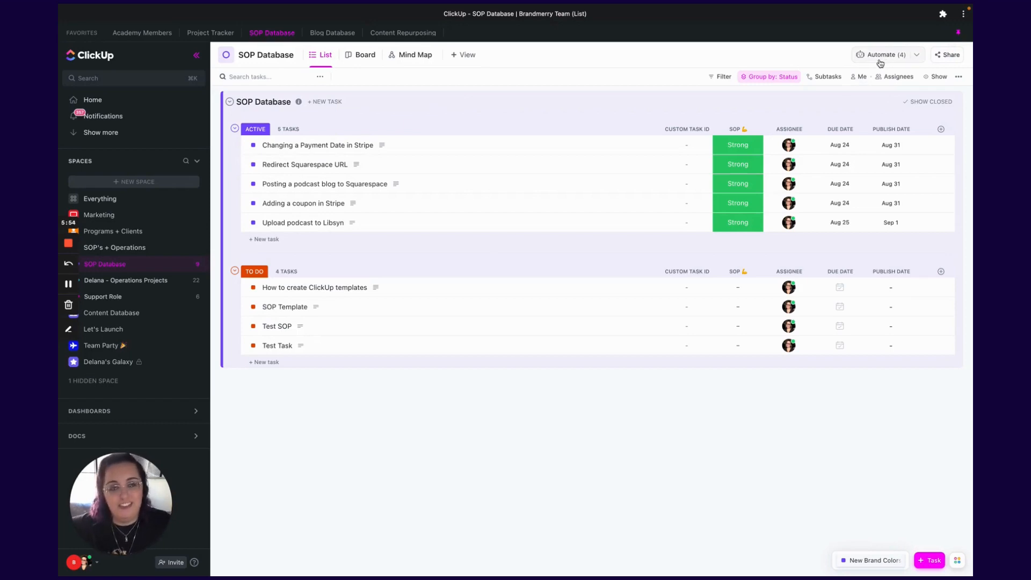
# - Open the list's automations and turn on the inactive 'When Task created then Apply a template' automation
pyautogui.click(880, 61)
pyautogui.click(888, 83)
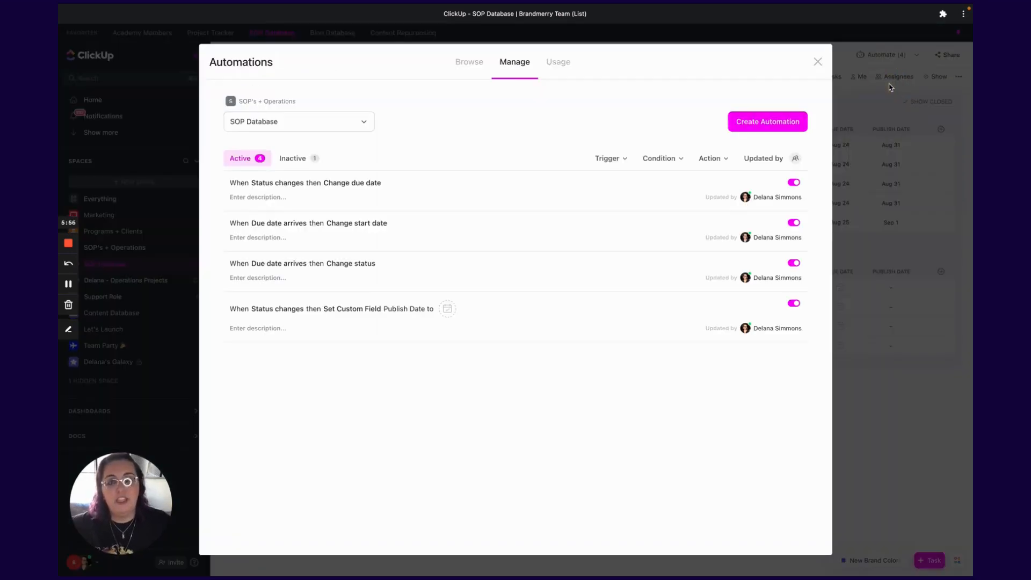
pyautogui.click(307, 158)
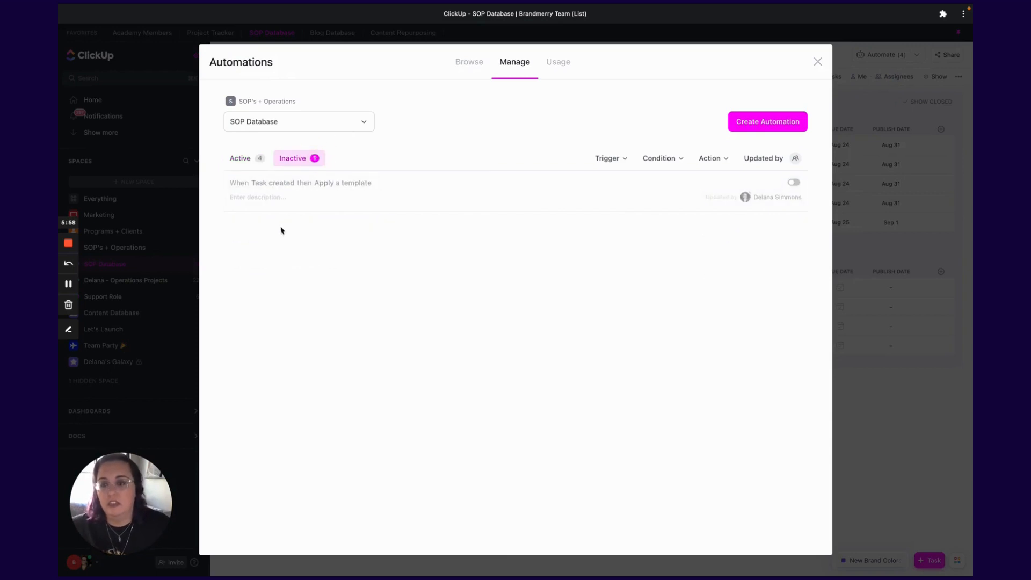
pyautogui.click(793, 183)
pyautogui.click(238, 156)
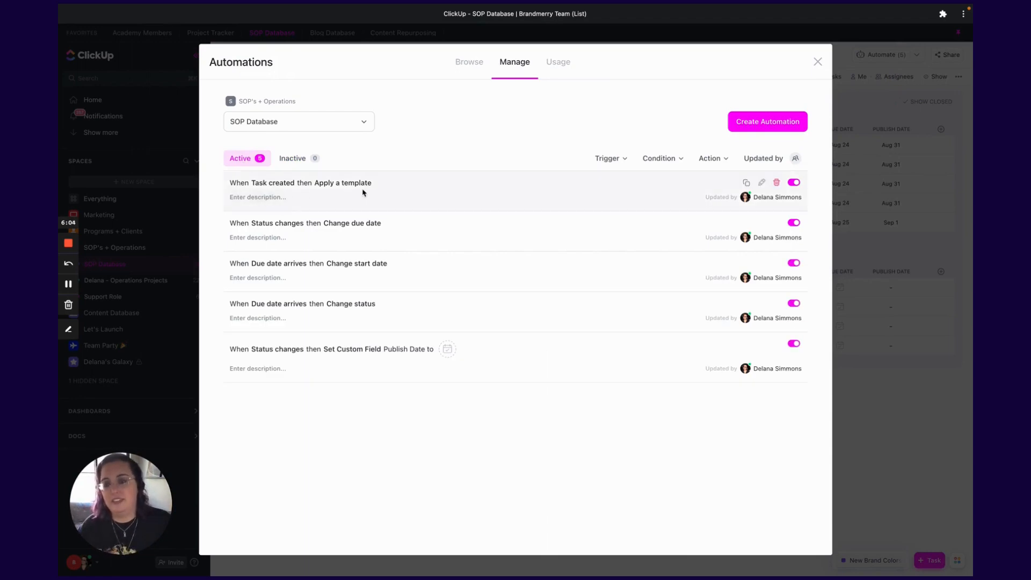
# - Inspect the automation's trigger sources and SOP Template action, closing the editor without saving
pyautogui.click(762, 184)
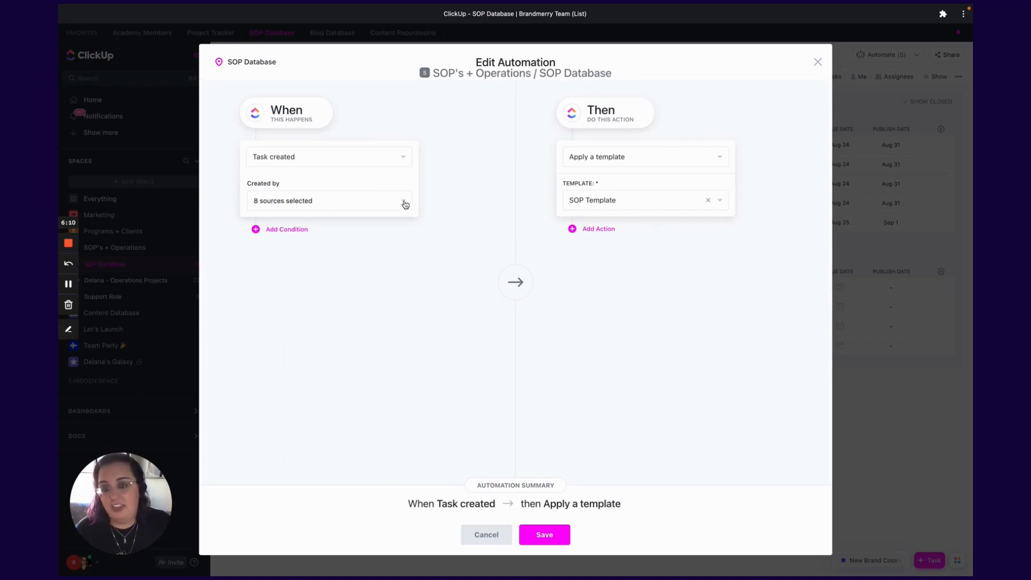
pyautogui.click(404, 202)
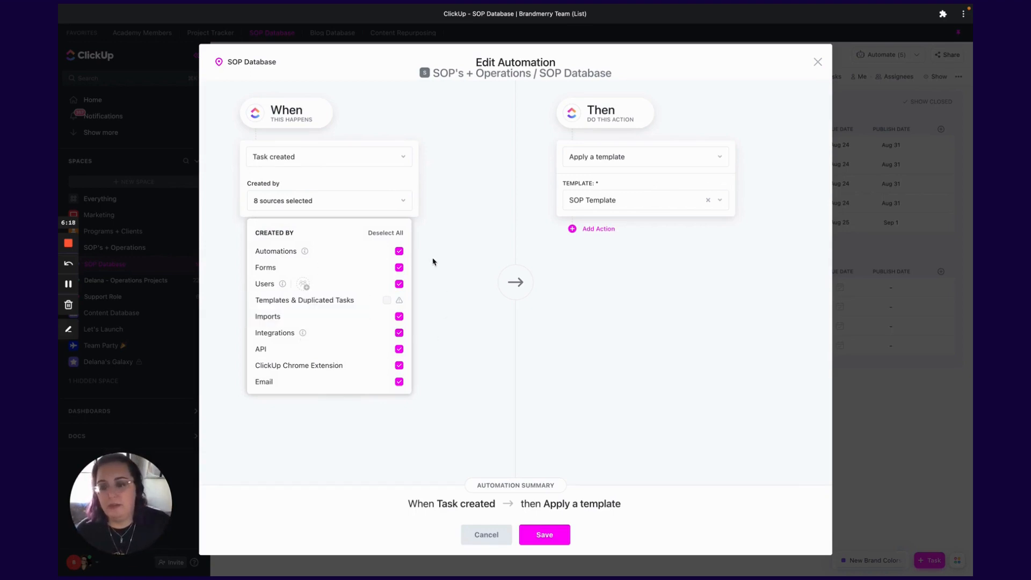
pyautogui.click(376, 206)
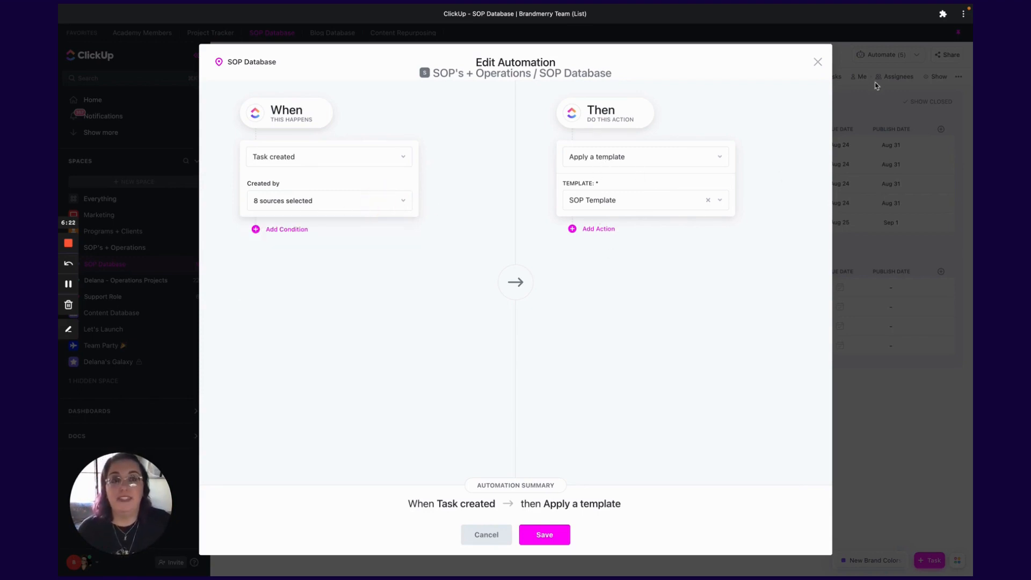
pyautogui.click(817, 63)
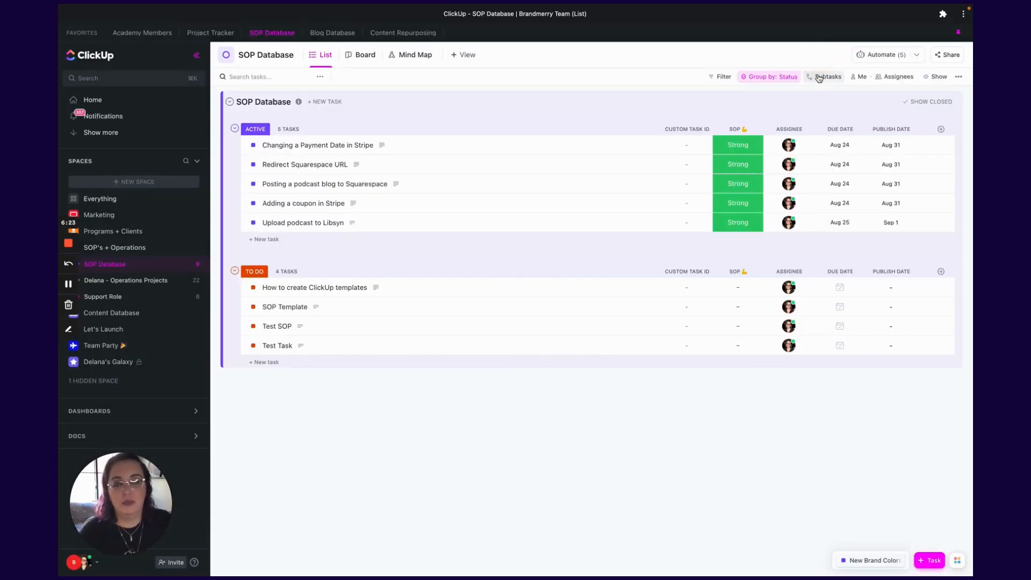
# - Add a new To Do task named Test Two to the SOP Database list
pyautogui.click(260, 361)
pyautogui.write('Te')
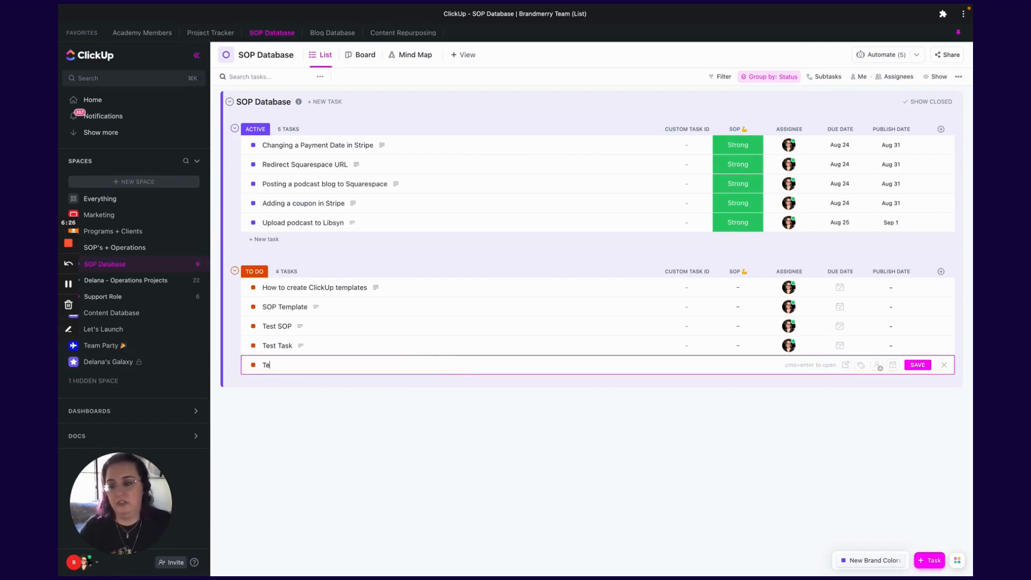
pyautogui.write('st Two')
pyautogui.press('Return')
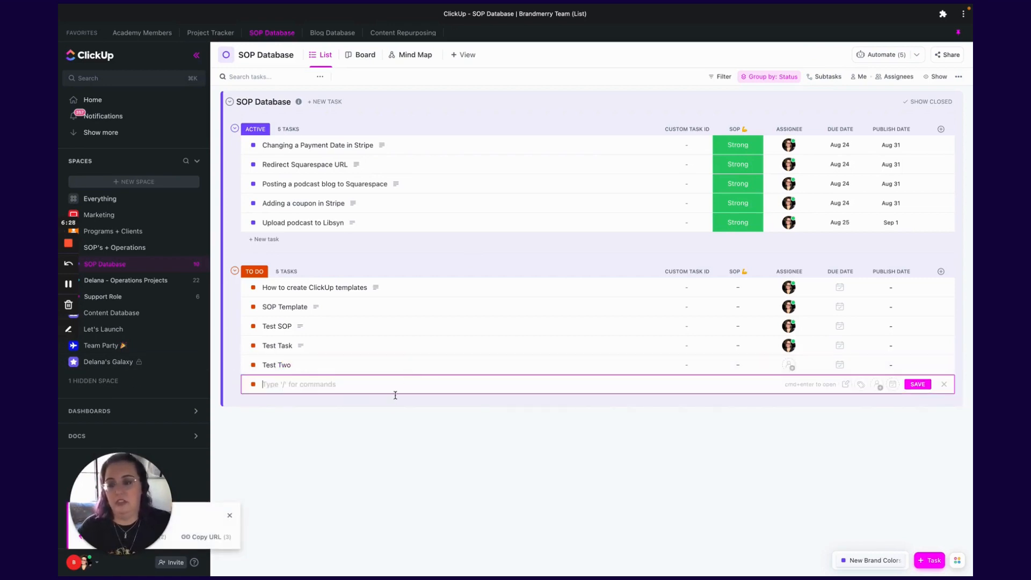
# - Open Test Two and review the SOP sections applied automatically, then close the task
pyautogui.click(281, 364)
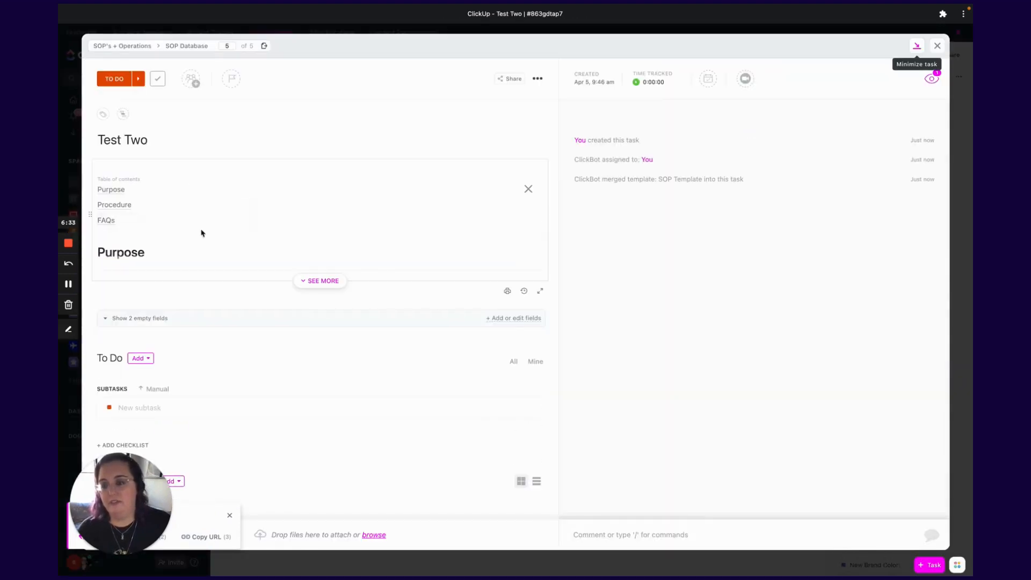
pyautogui.click(323, 281)
pyautogui.scroll(-7, 258, 266)
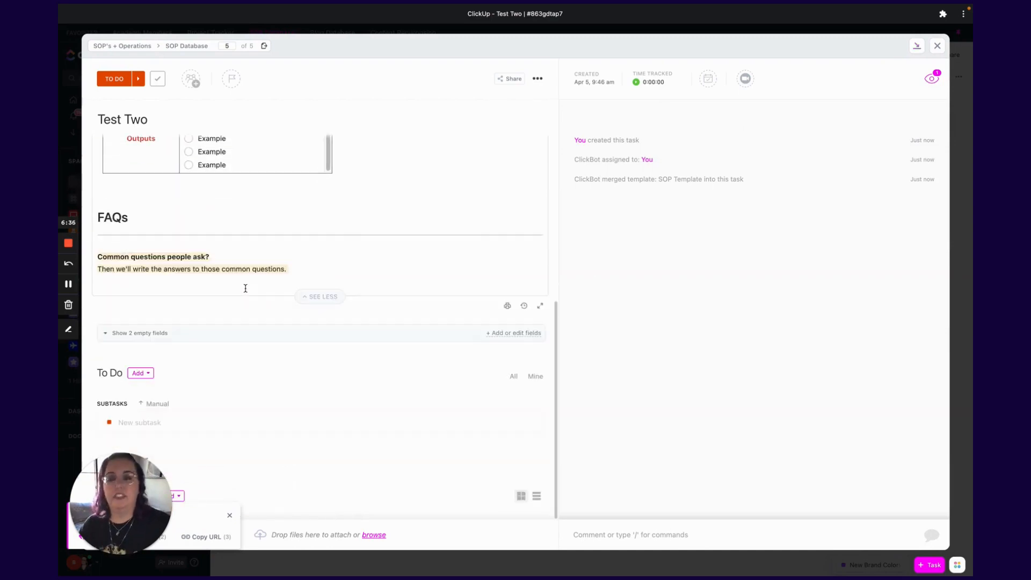
pyautogui.scroll(8, 247, 290)
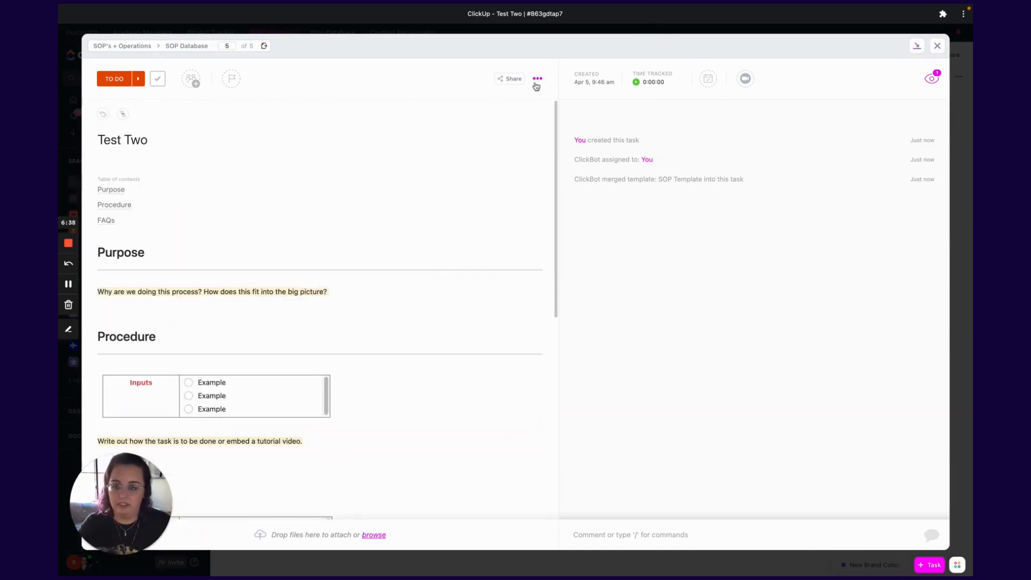
pyautogui.click(939, 47)
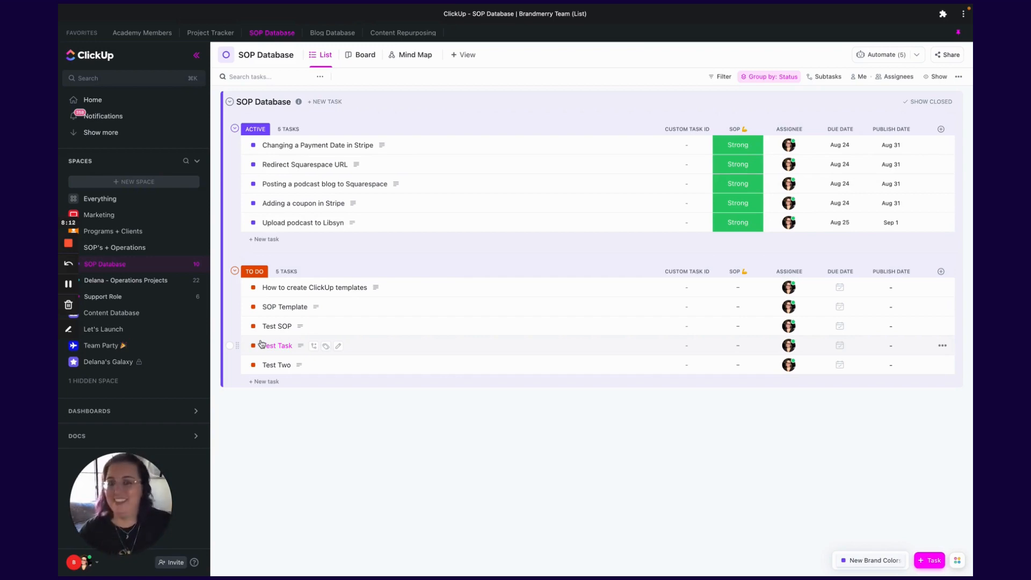
pyautogui.moveTo(60, 443)
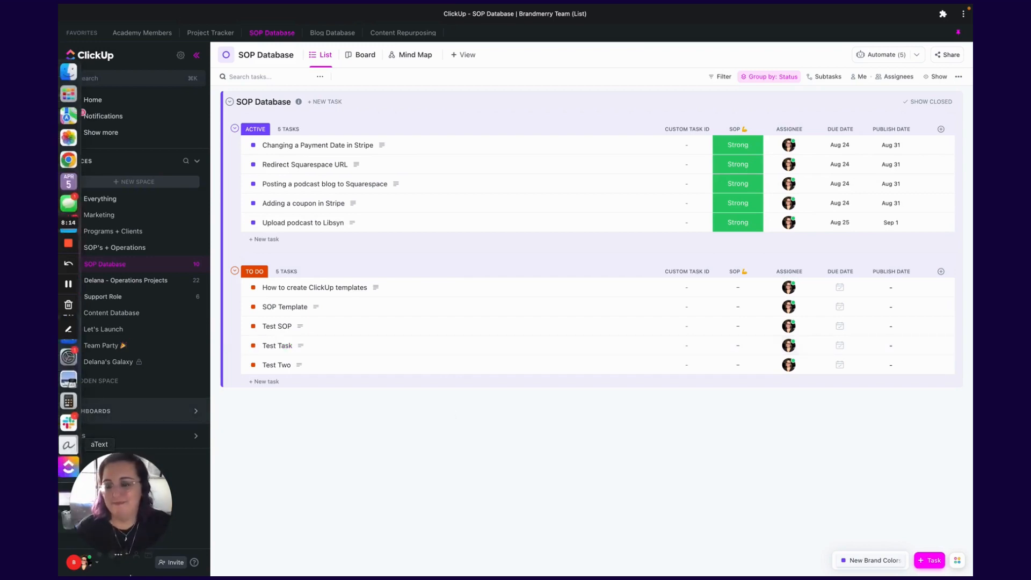